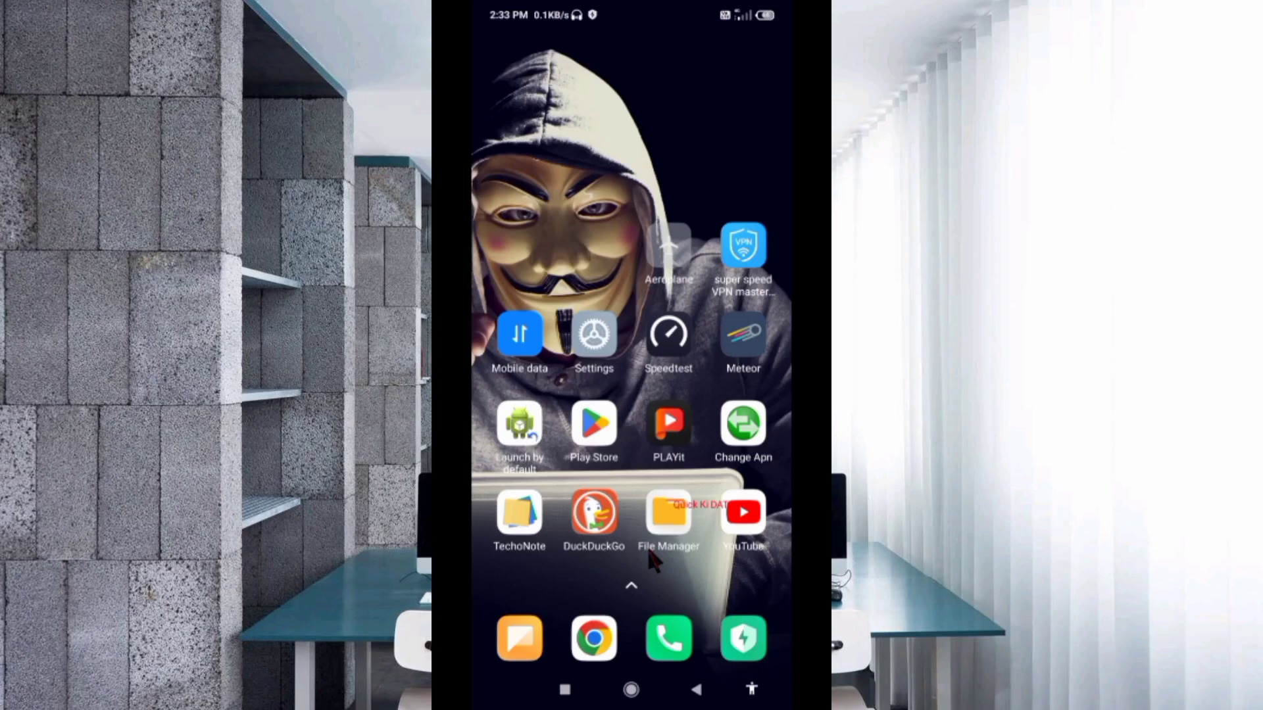
# - Open the access point names list for the Jio 4G Prime SIM in Settings
pyautogui.click(597, 340)
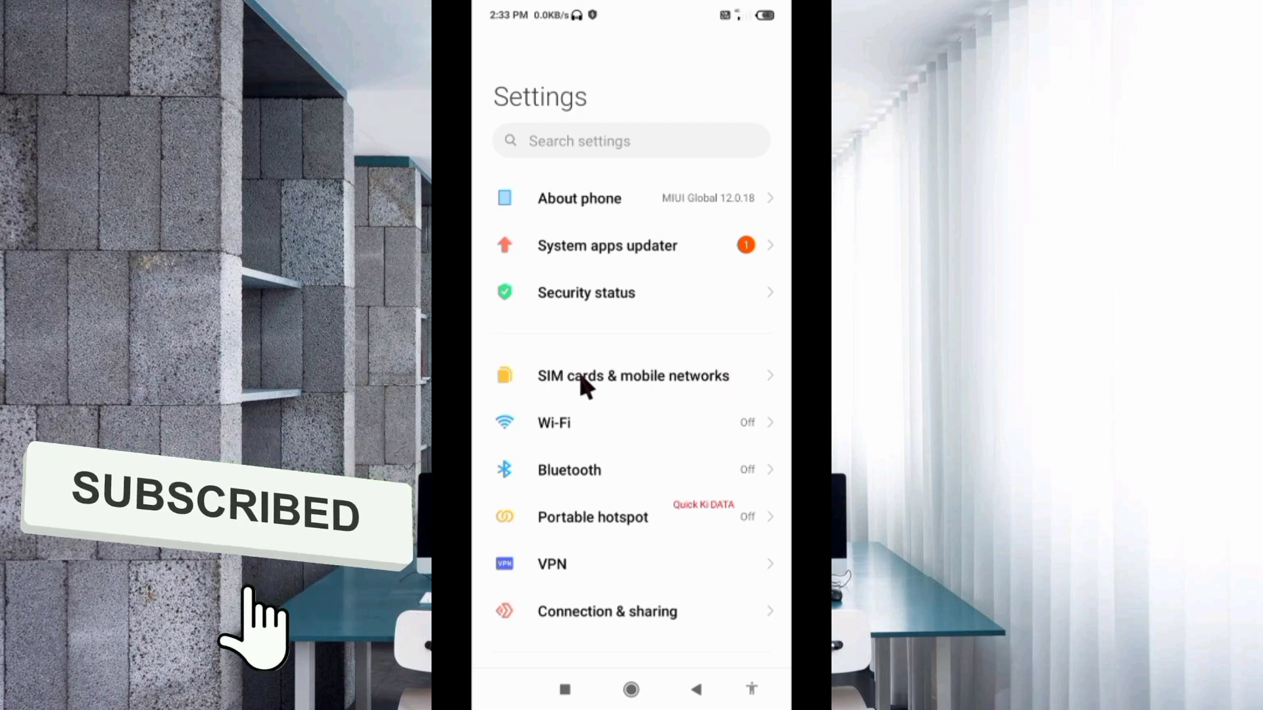
pyautogui.click(626, 383)
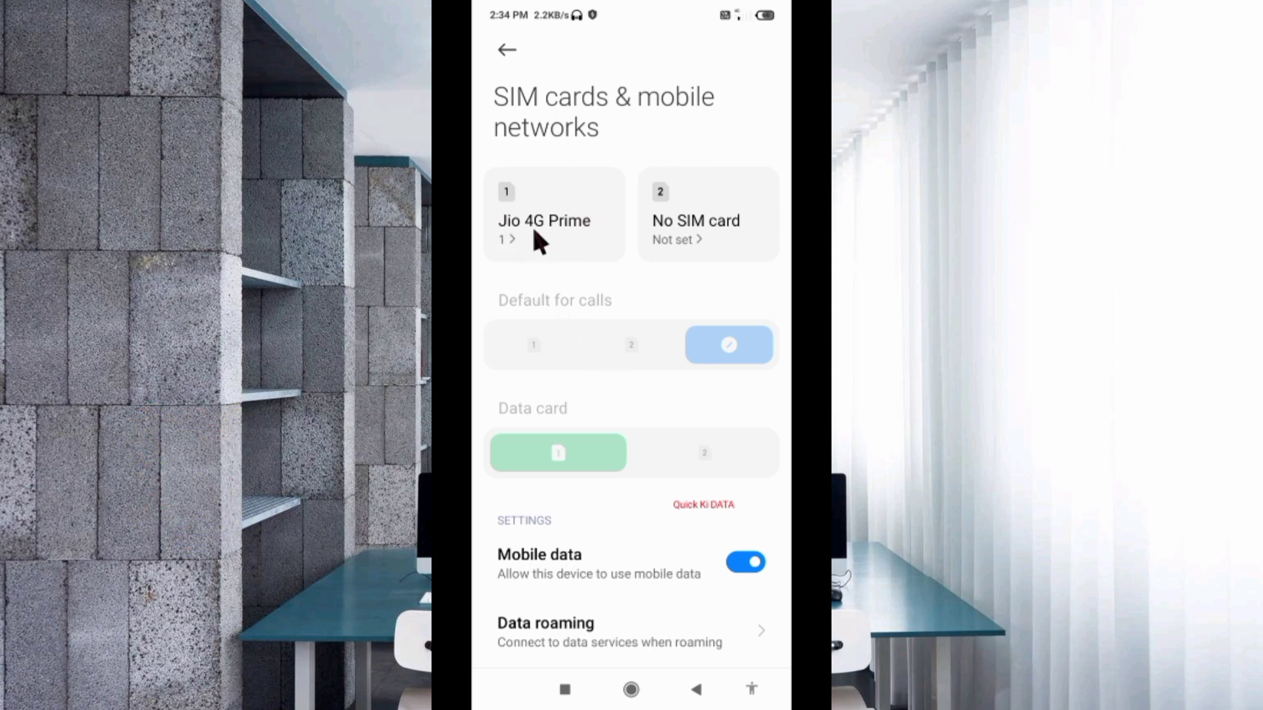
pyautogui.click(570, 234)
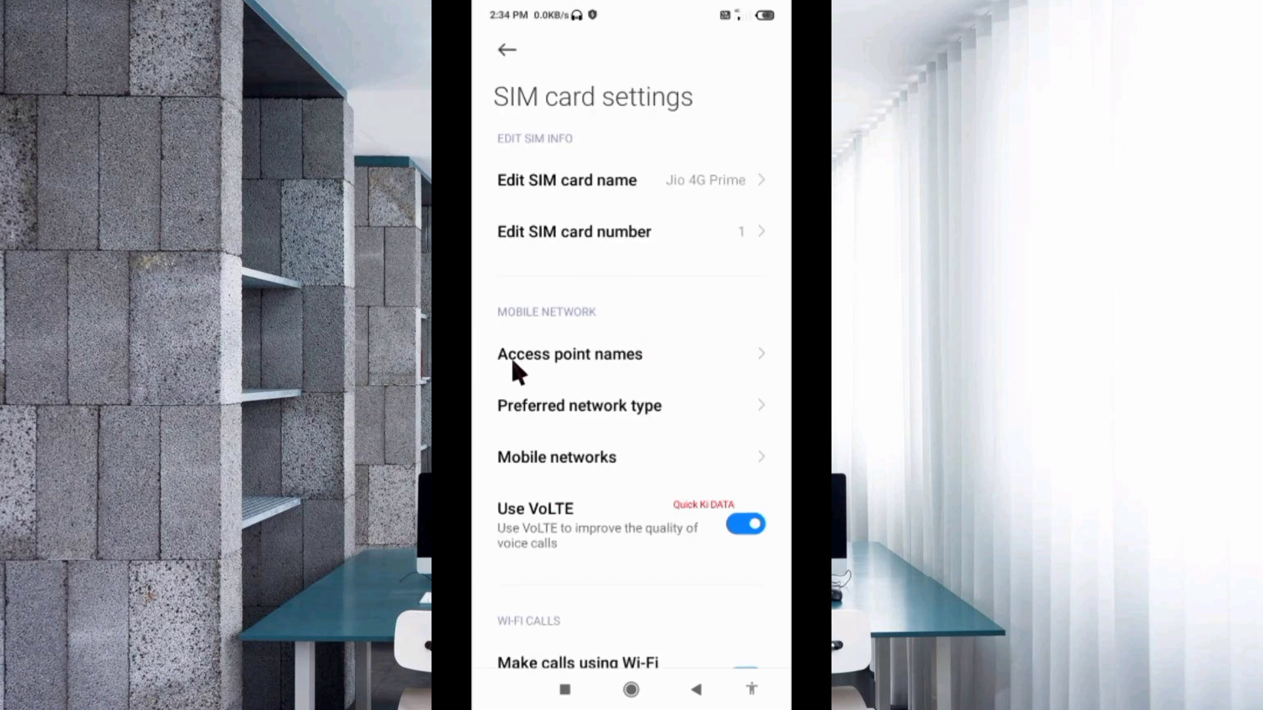
pyautogui.click(590, 368)
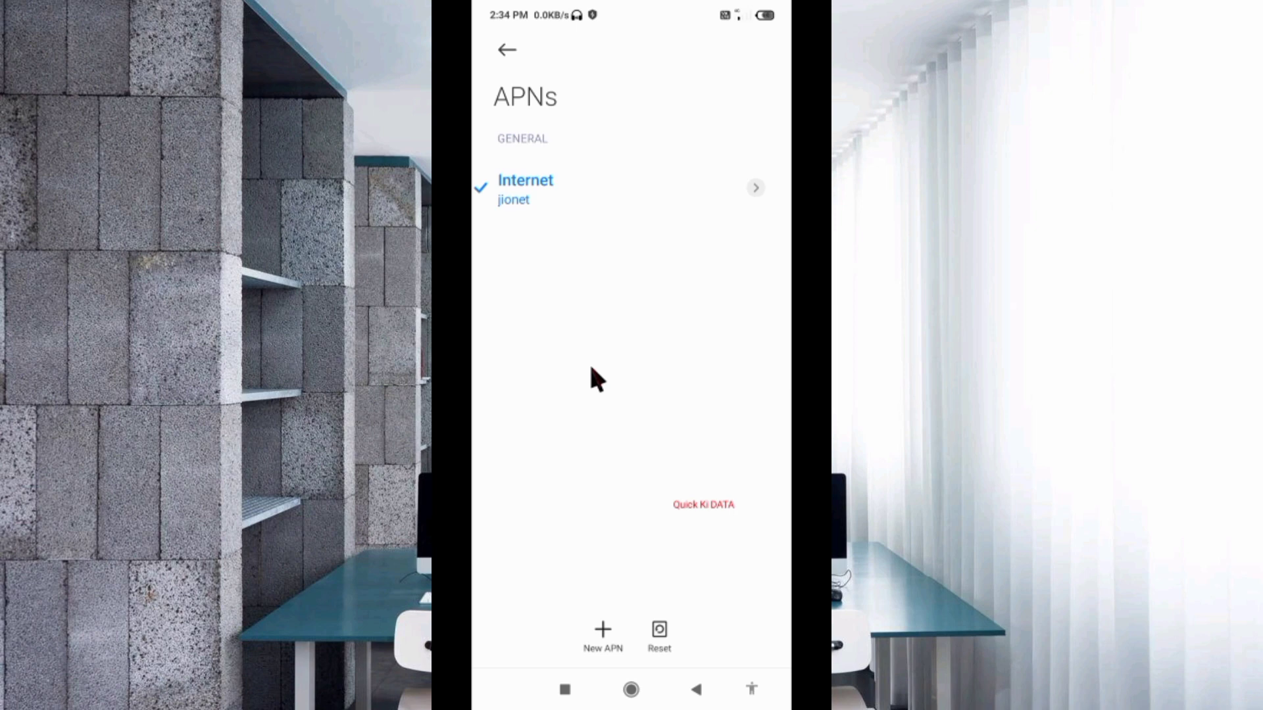
# - Start a new APN from the Jio 4G Prime access point list
pyautogui.click(603, 632)
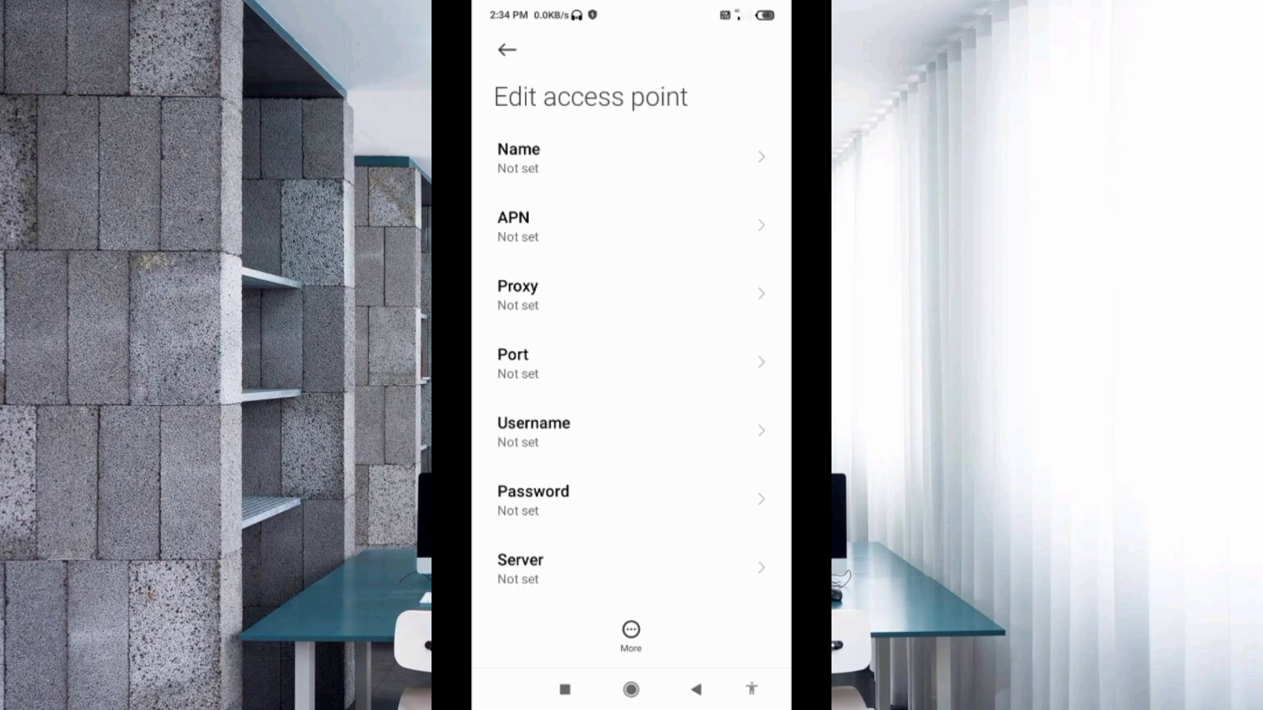
# - Enter 'DITO FLASH 5G' as the new access point's name
pyautogui.click(592, 158)
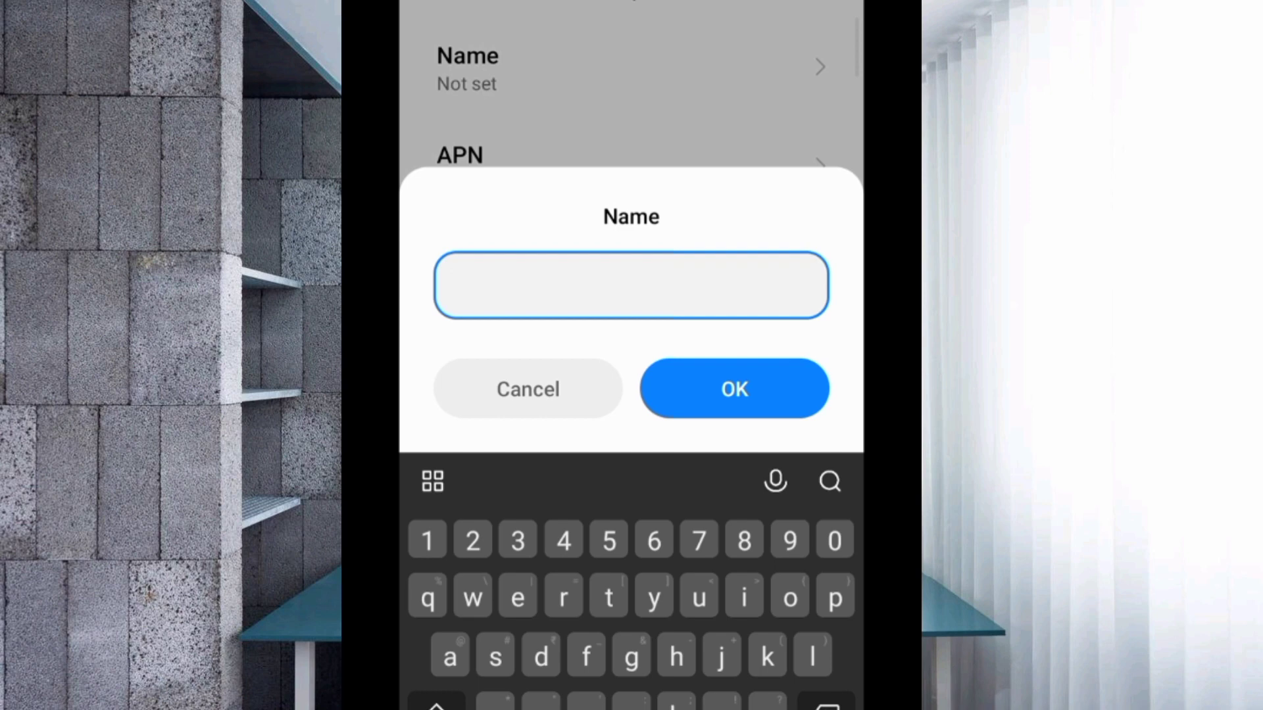
pyautogui.write('DIT')
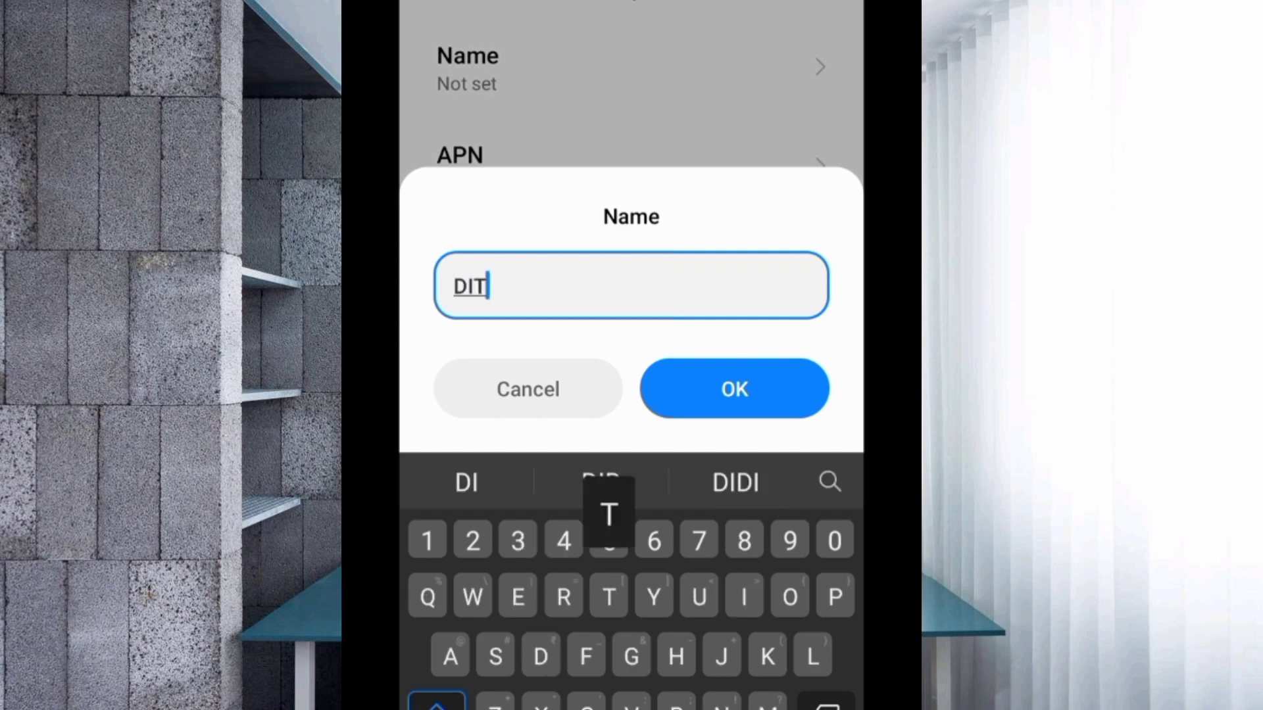
pyautogui.write('O')
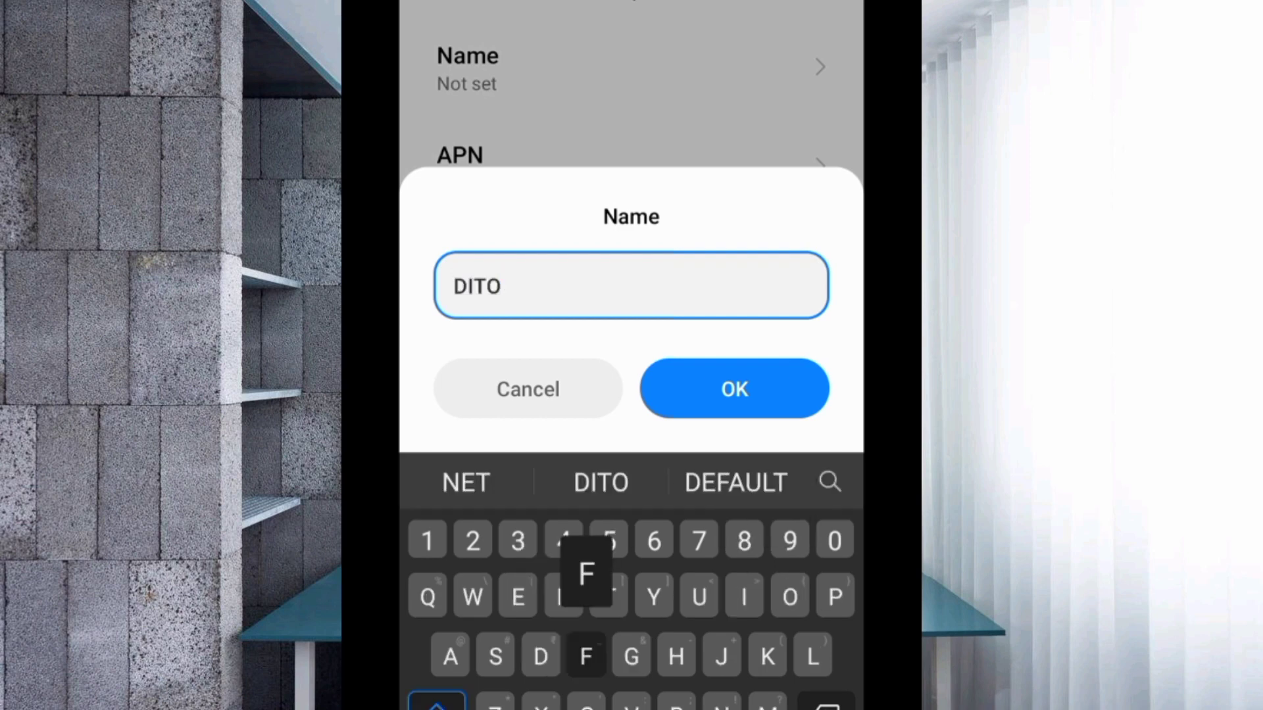
pyautogui.write(' FLAS')
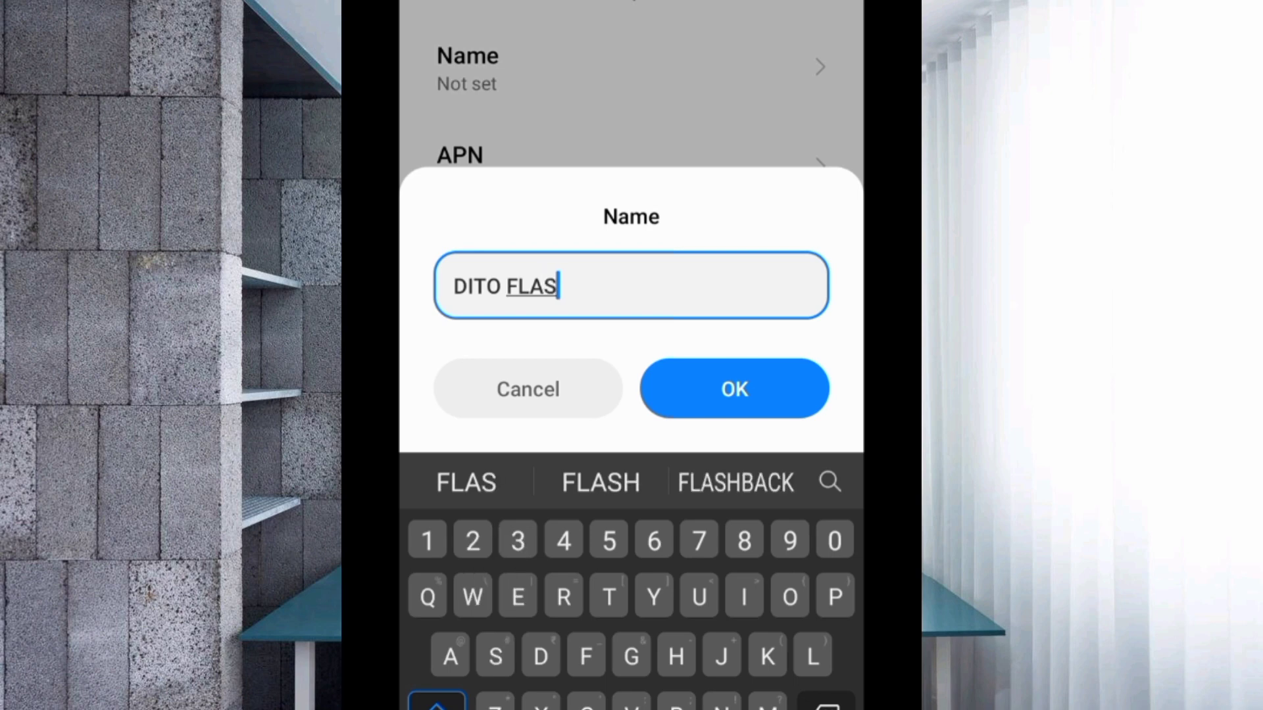
pyautogui.write('H 5')
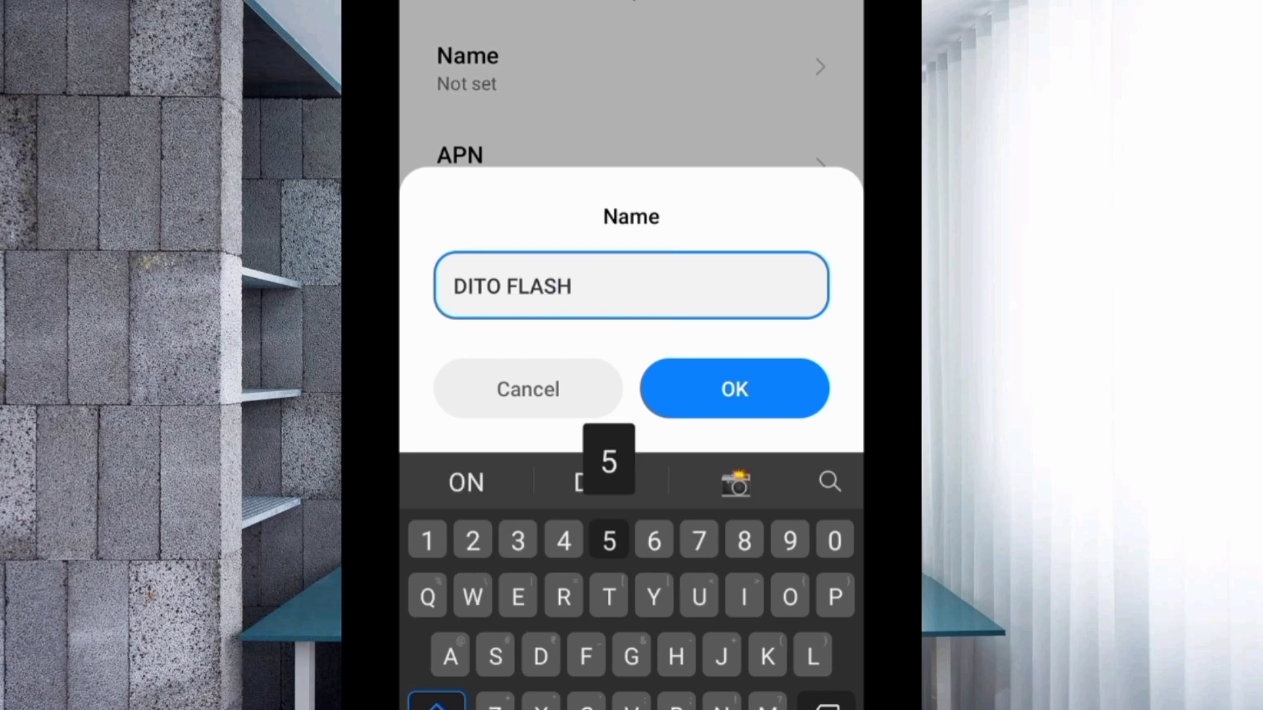
pyautogui.write('G')
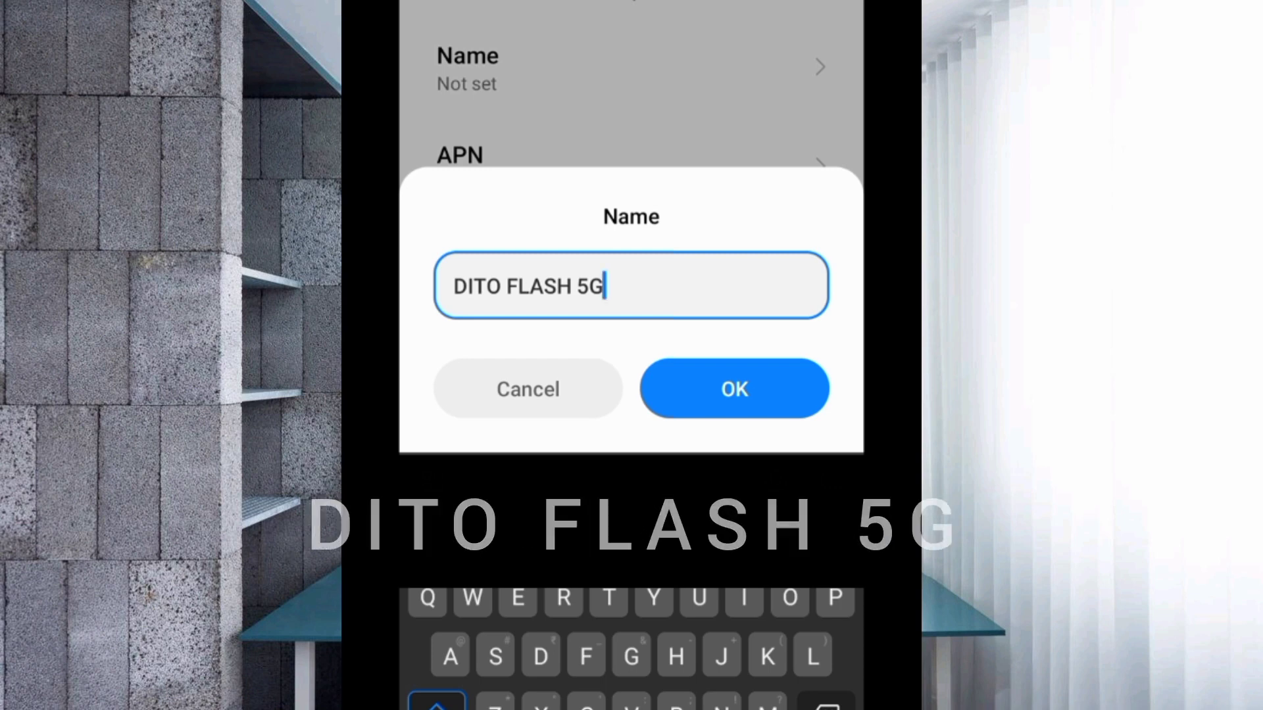
pyautogui.click(734, 389)
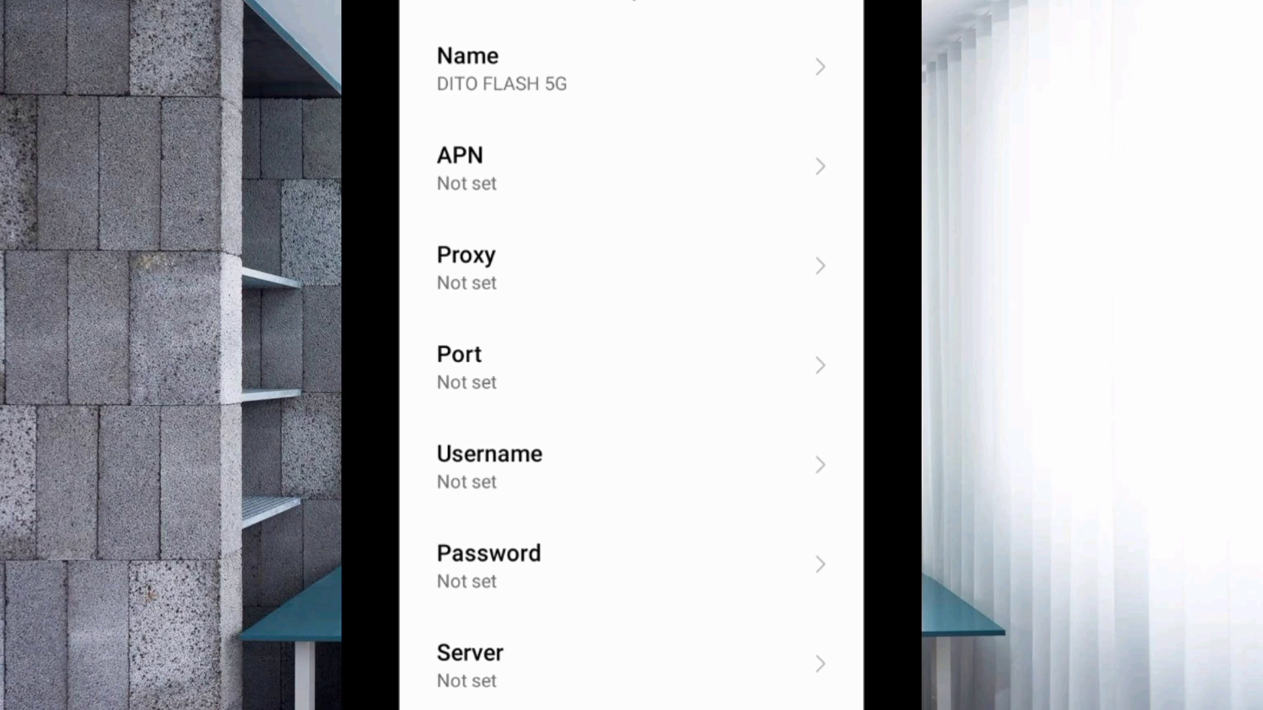
# - Enter '5g.dito.net' as the access point's APN
pyautogui.click(632, 167)
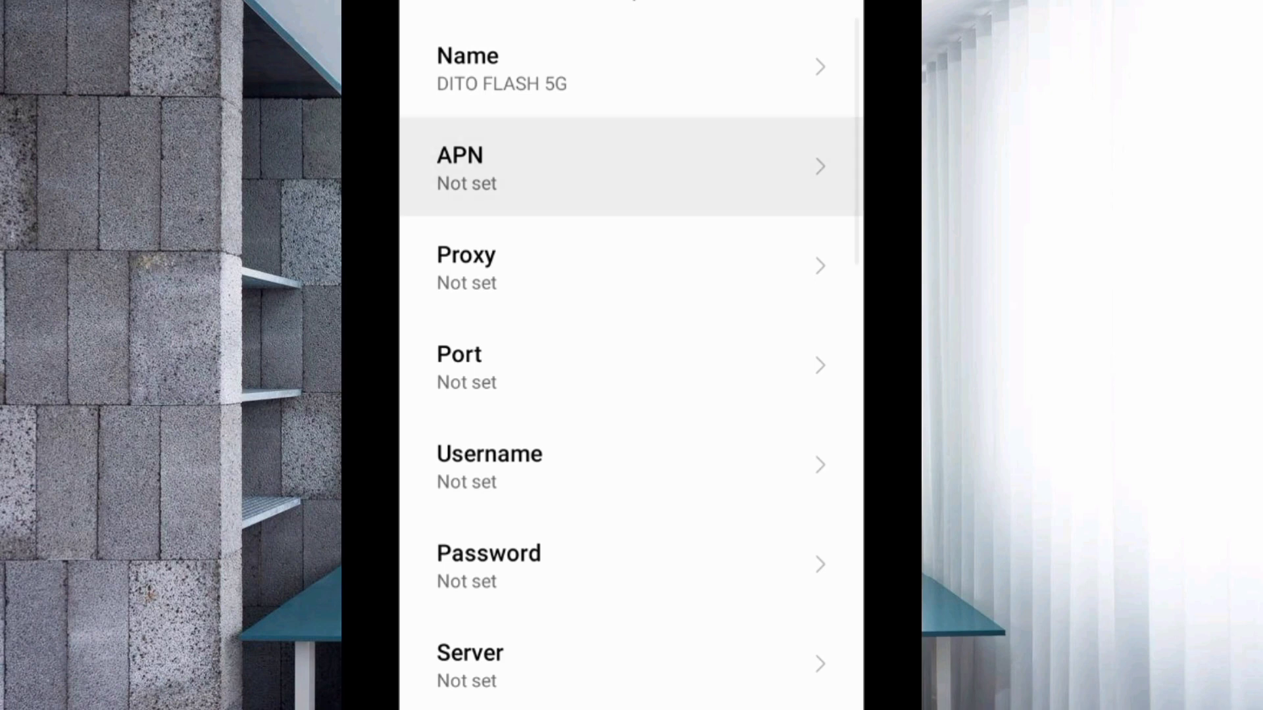
pyautogui.write('5g')
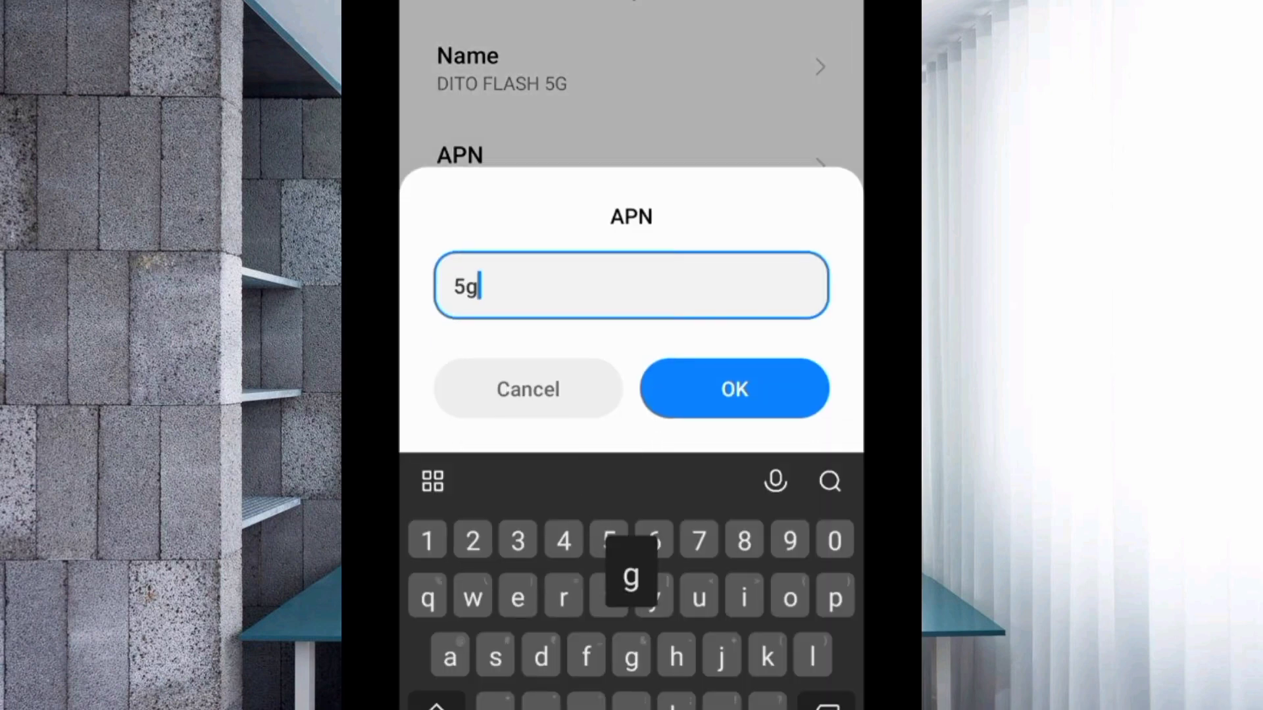
pyautogui.write('.di')
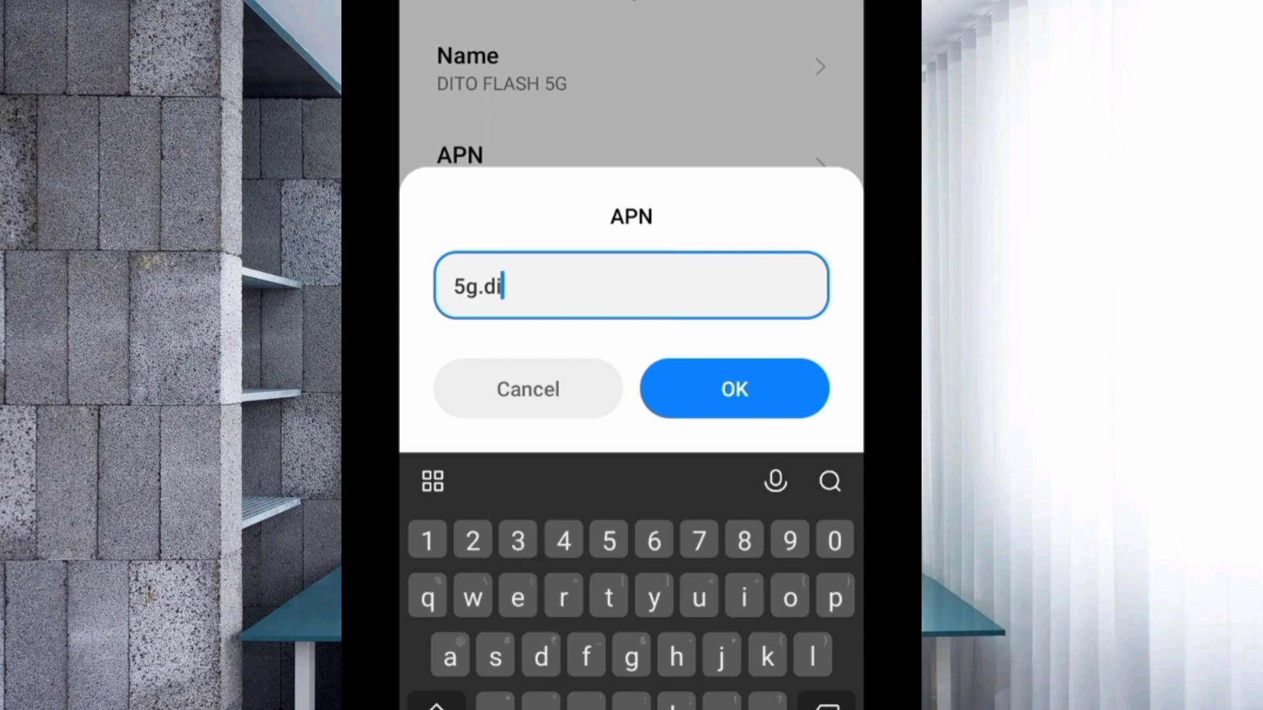
pyautogui.write('to.n')
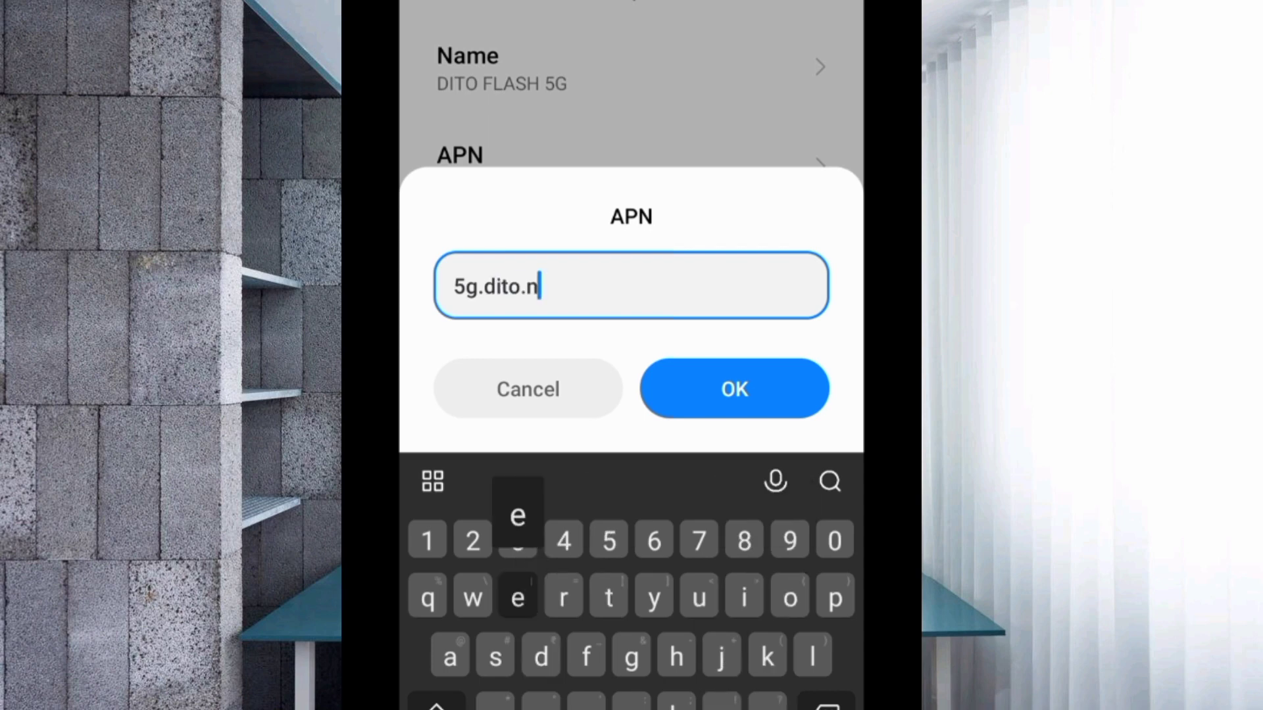
pyautogui.write('et')
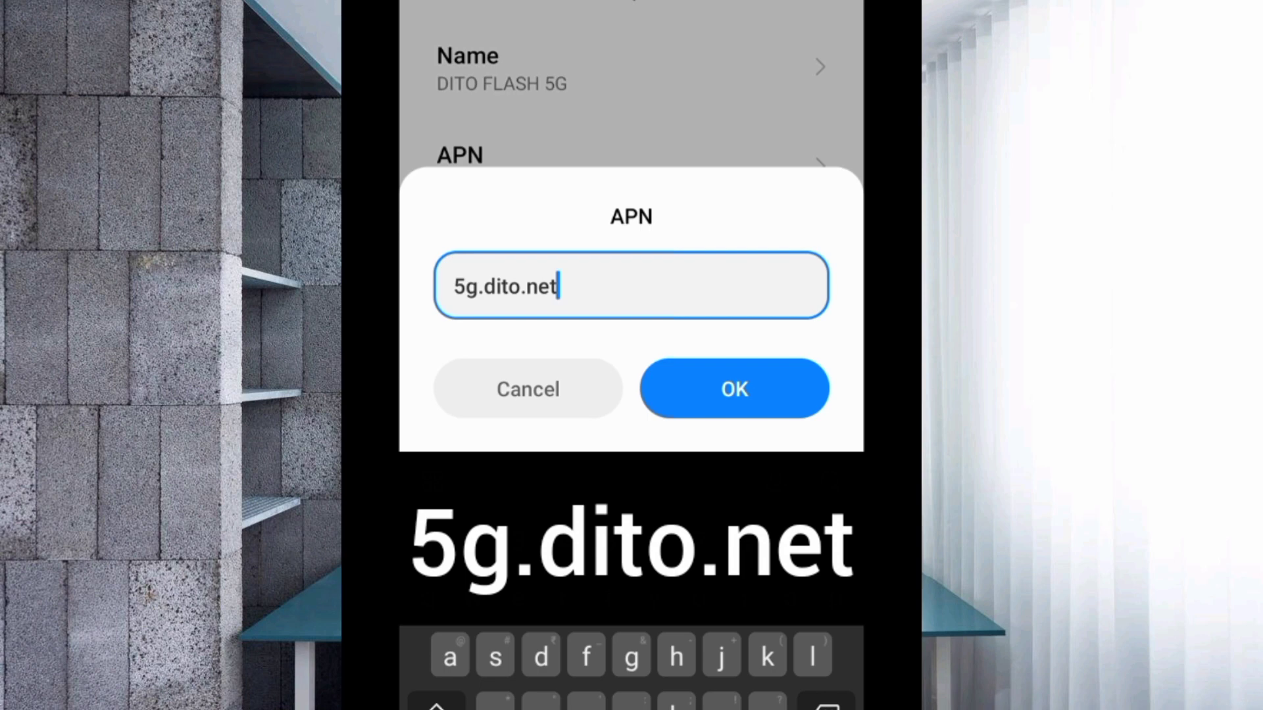
pyautogui.click(734, 390)
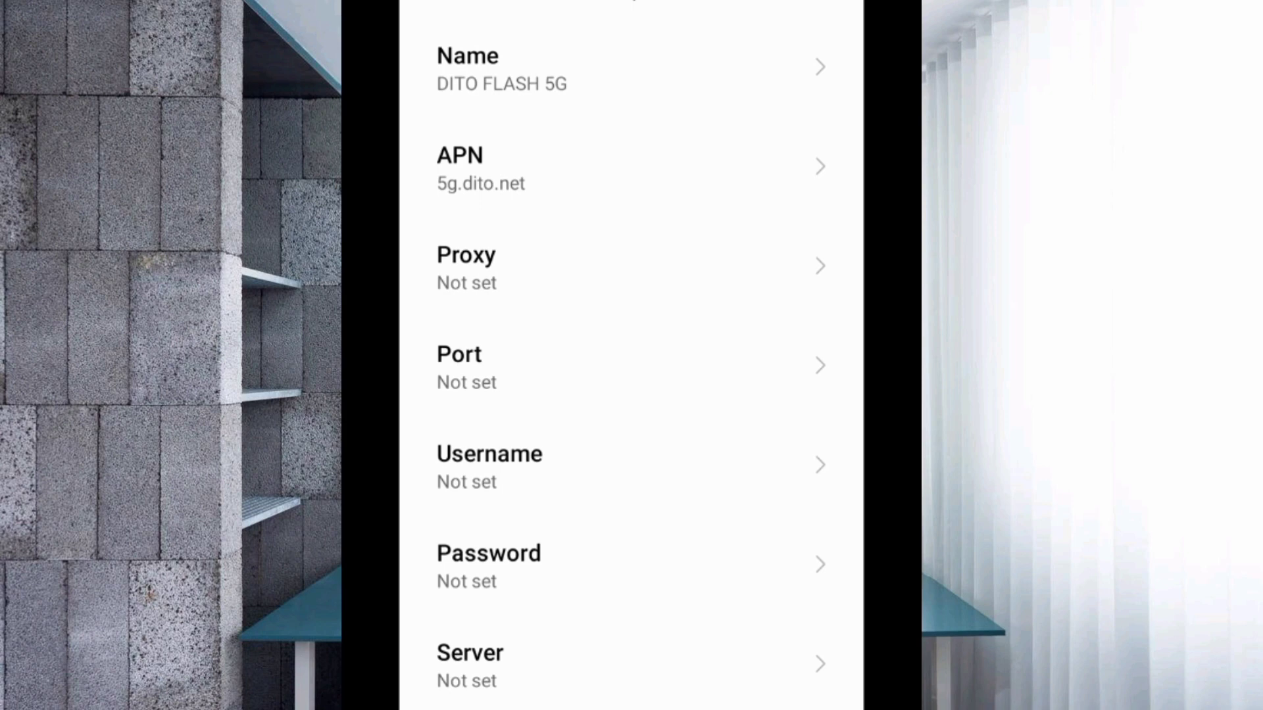
# - Enter 'Dito 5G+Speed' as the access point's username
pyautogui.click(632, 465)
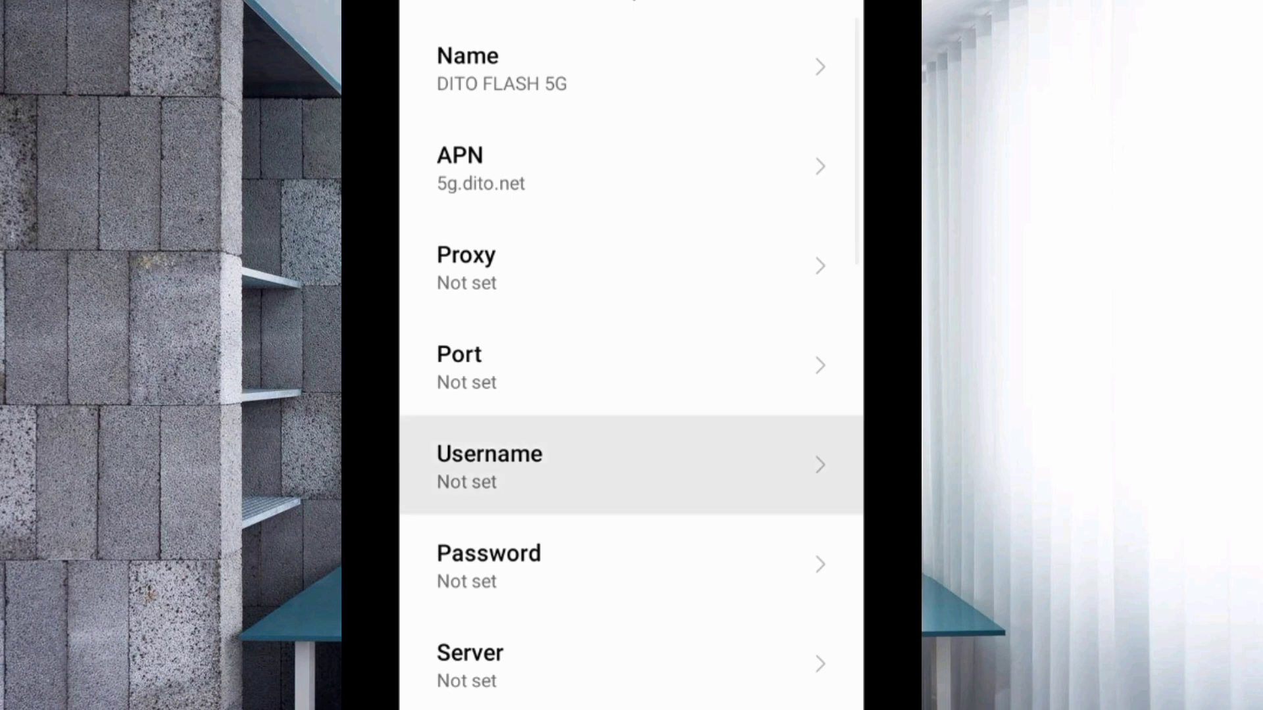
pyautogui.write('D')
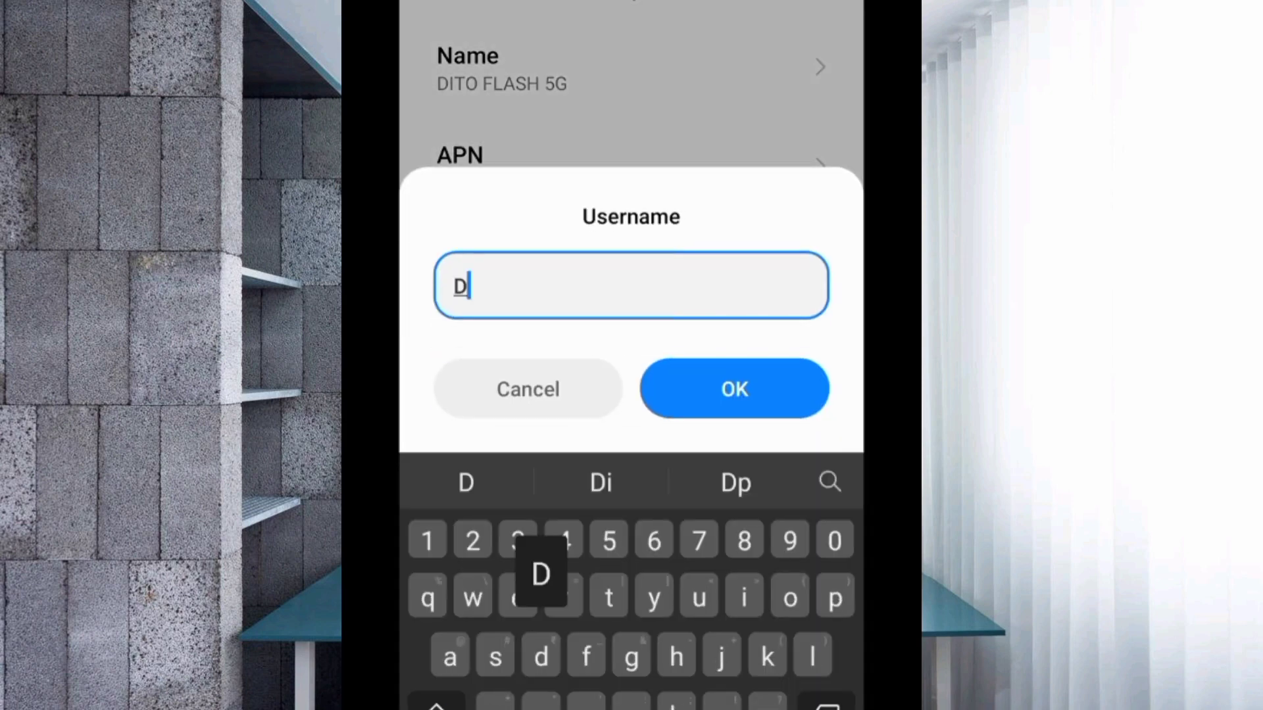
pyautogui.write('ito')
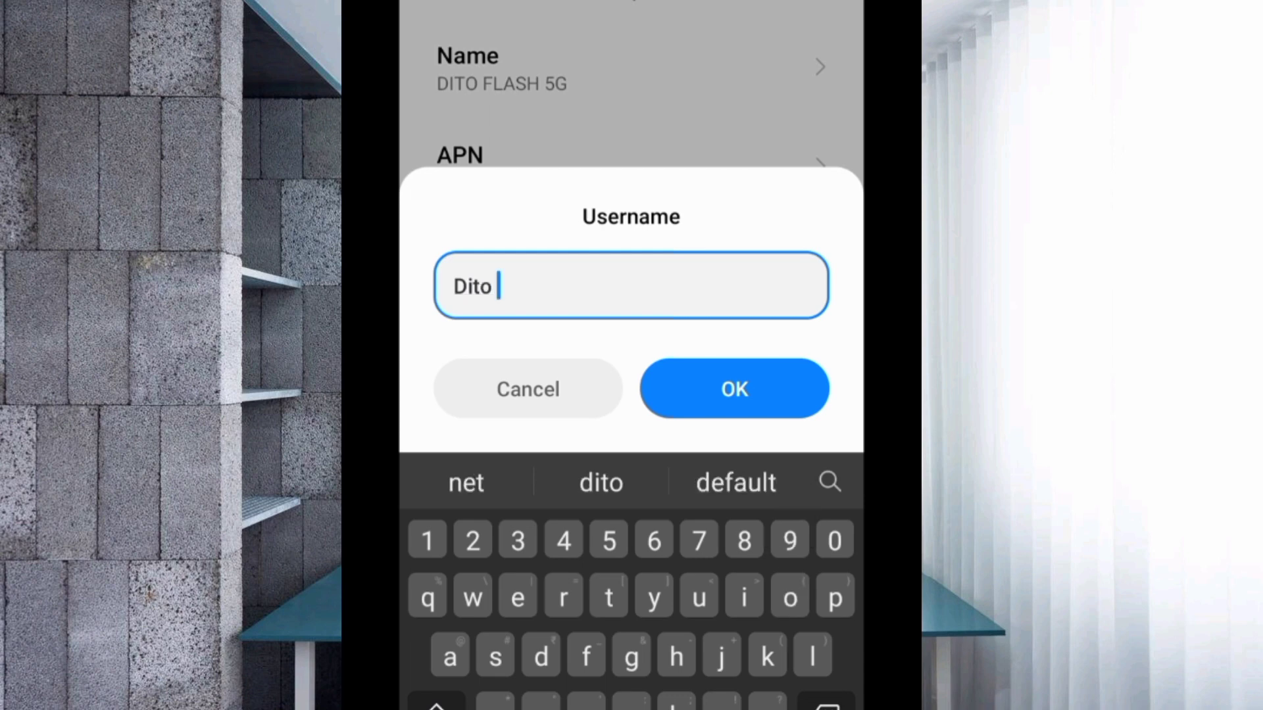
pyautogui.write(' 5G')
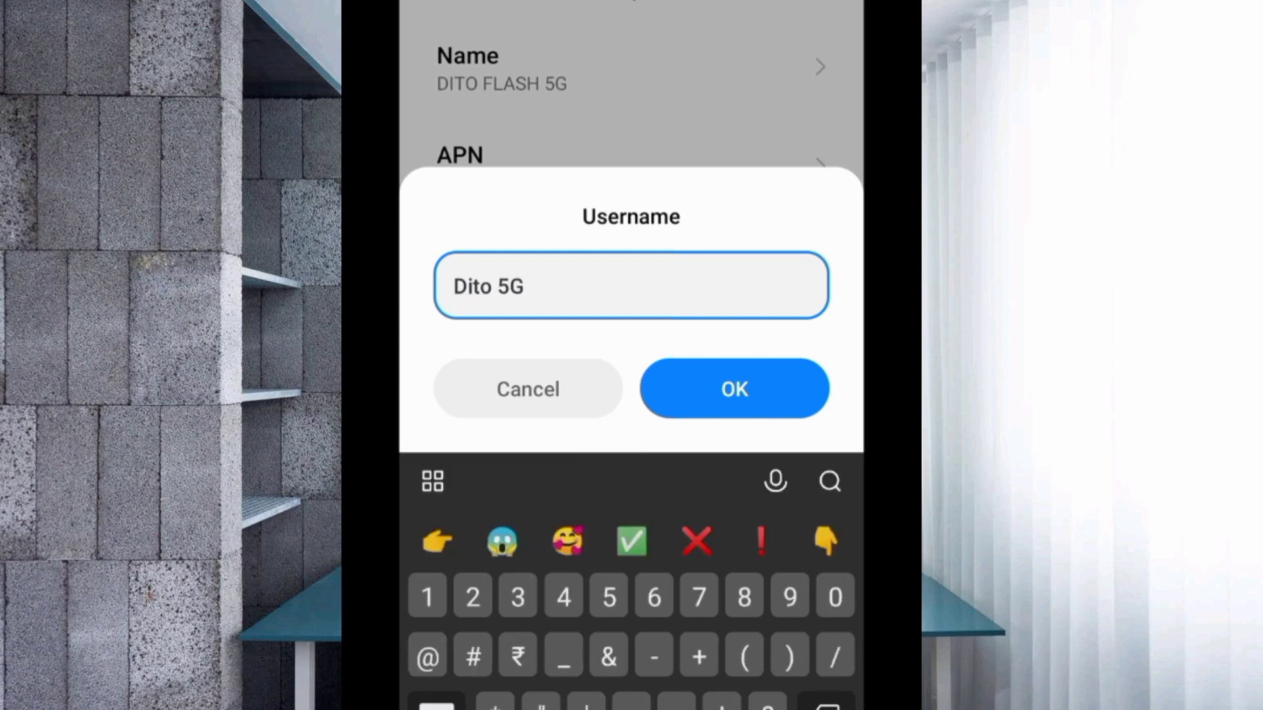
pyautogui.write('+Sp')
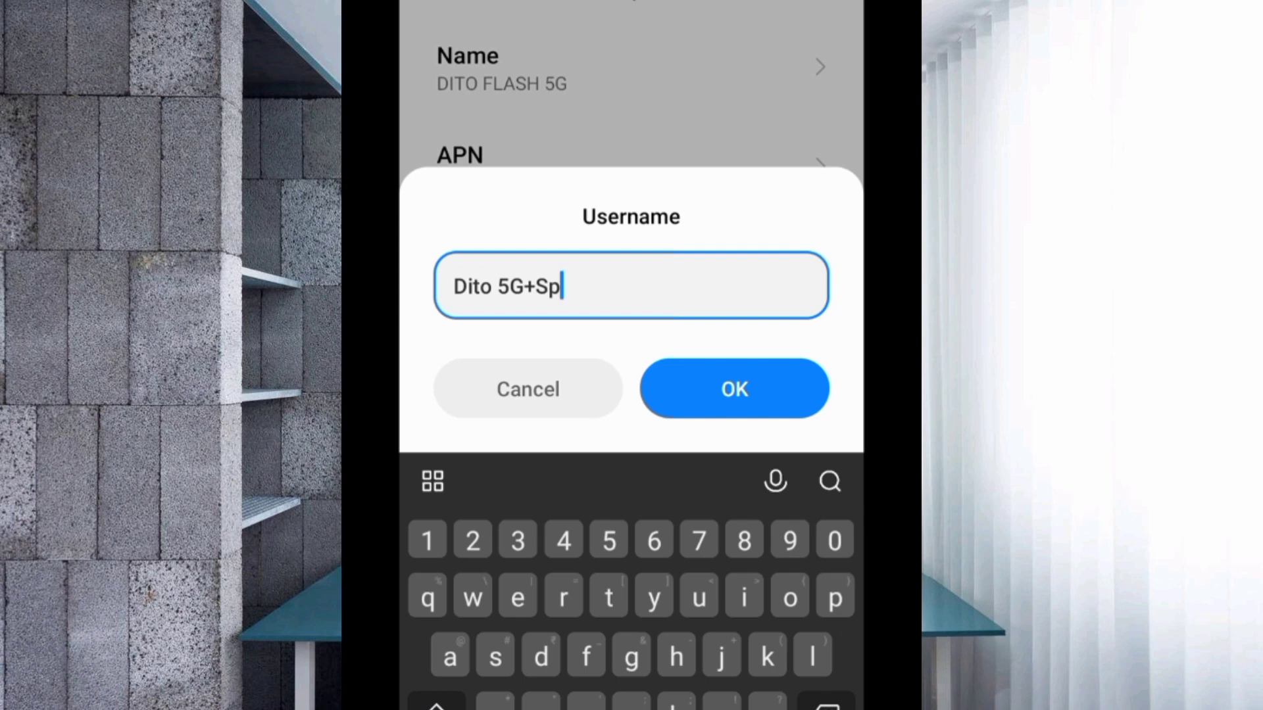
pyautogui.write('eed')
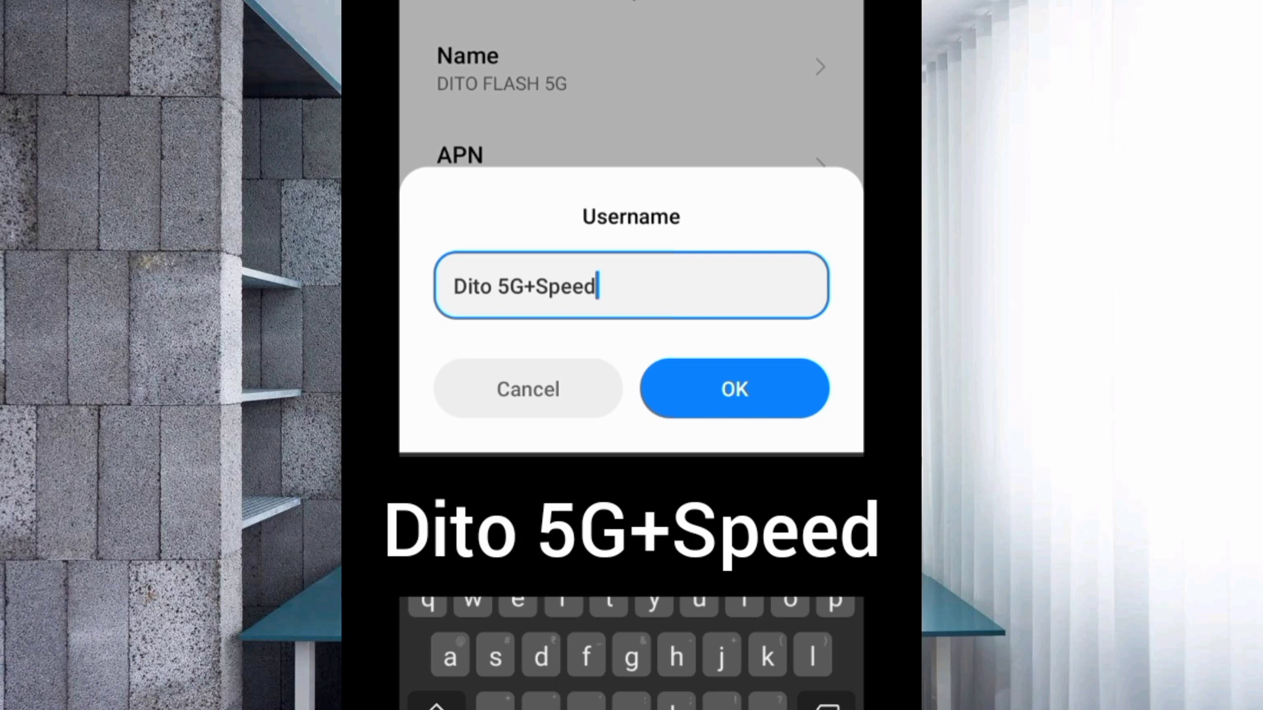
pyautogui.click(734, 390)
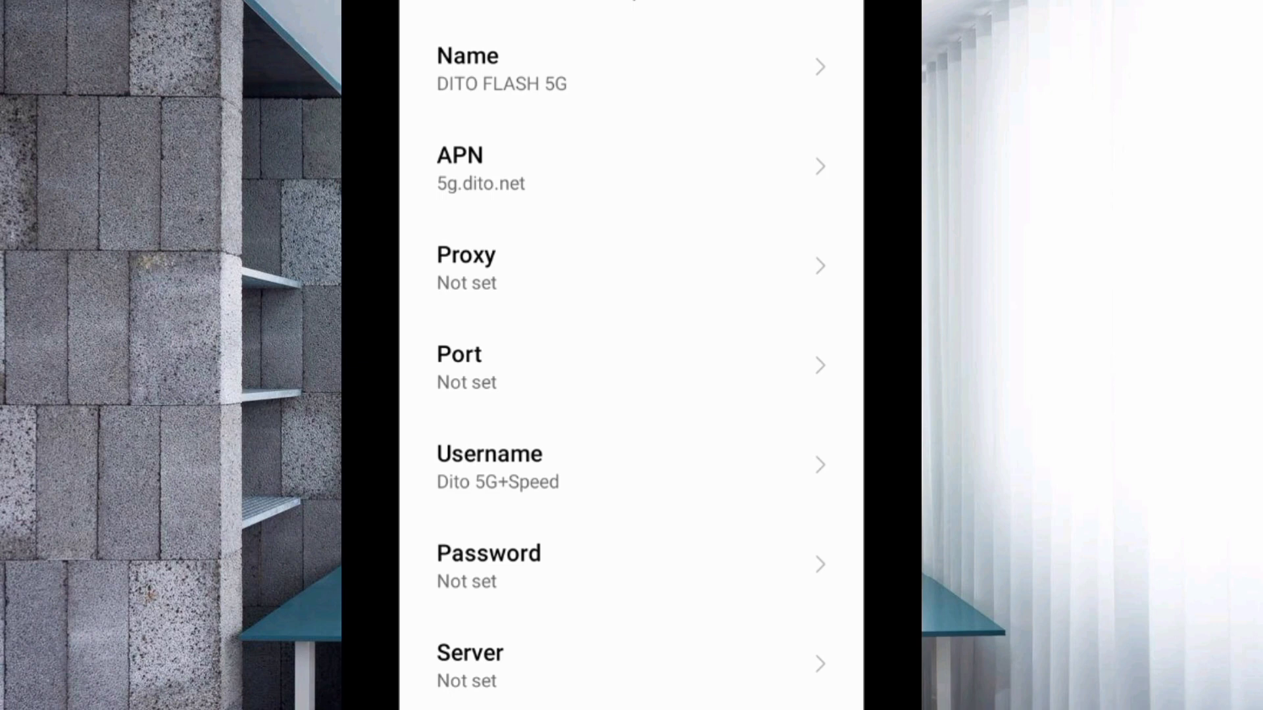
pyautogui.scroll(-3, 632, 355)
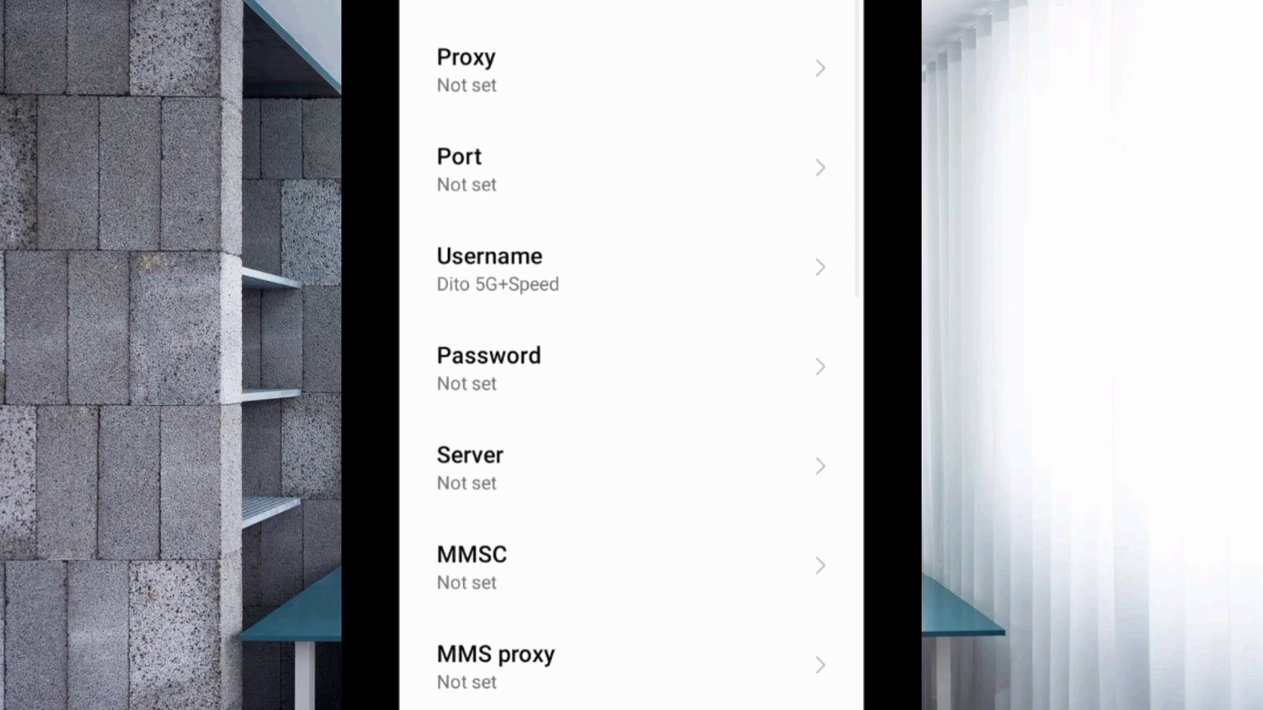
pyautogui.scroll(-2, 632, 355)
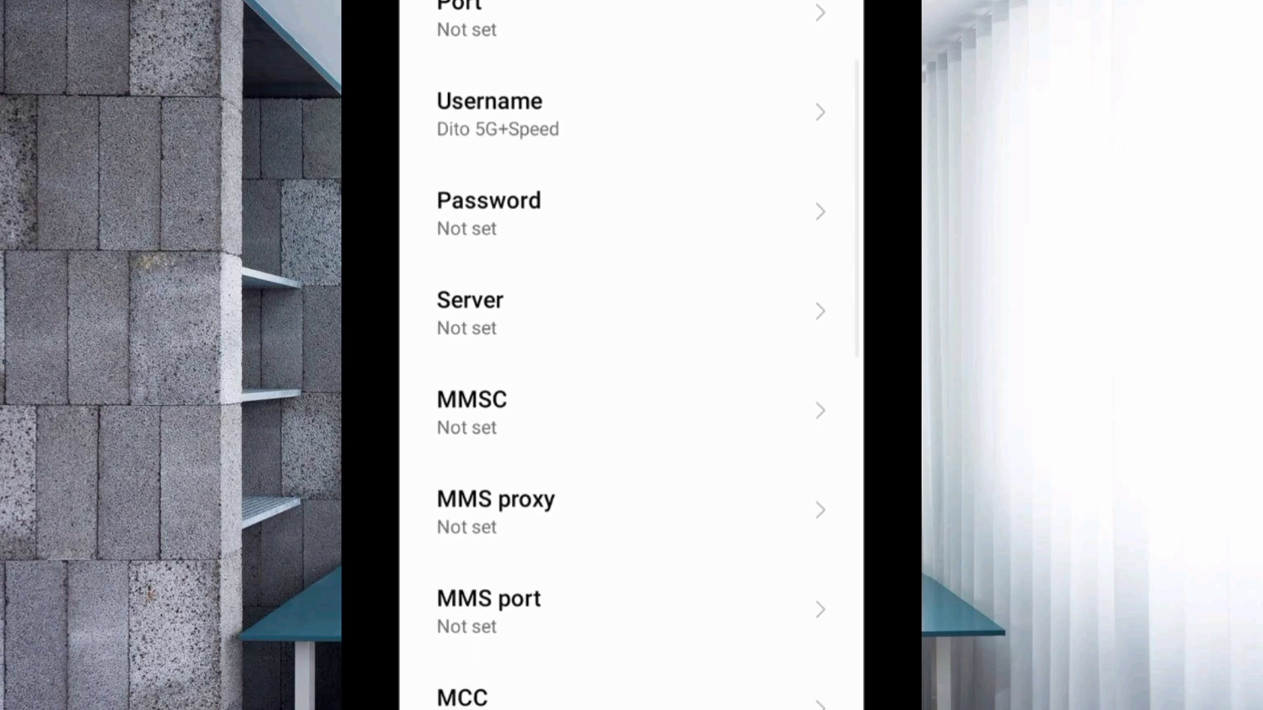
pyautogui.scroll(-2, 631, 355)
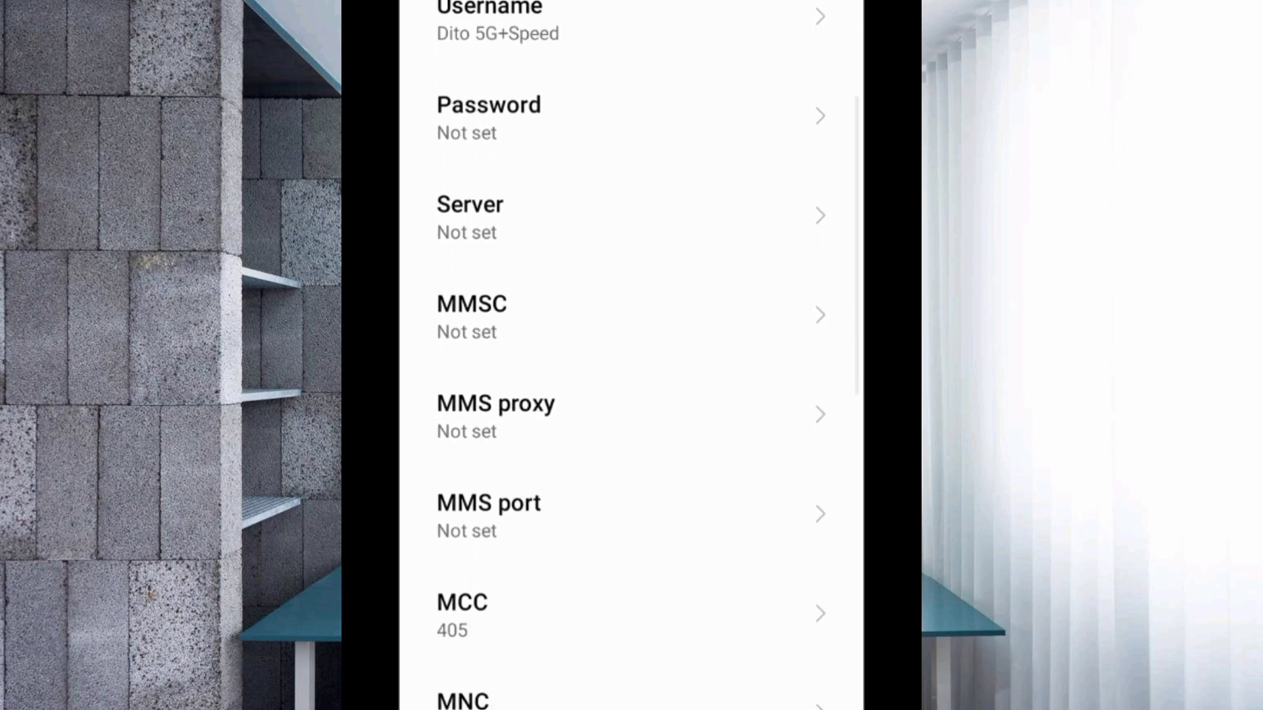
pyautogui.scroll(-1, 632, 355)
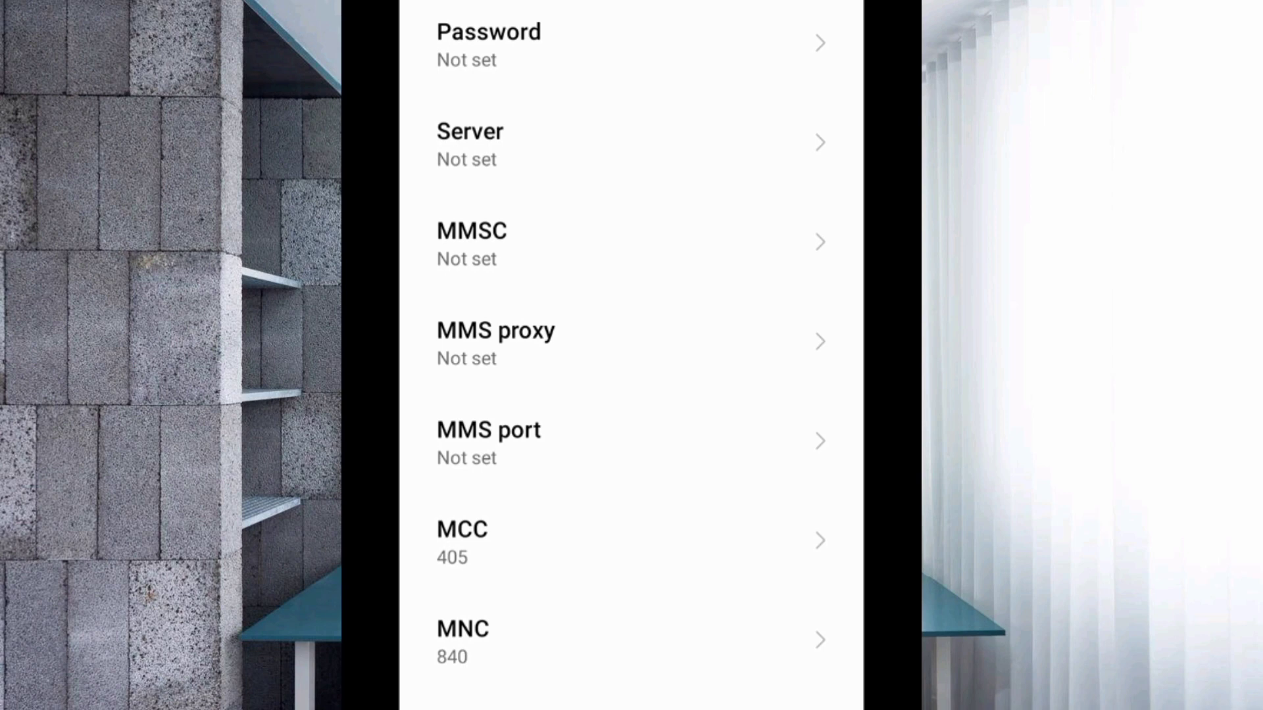
# - Enter 'dito.ph' as the access point's server
pyautogui.click(631, 143)
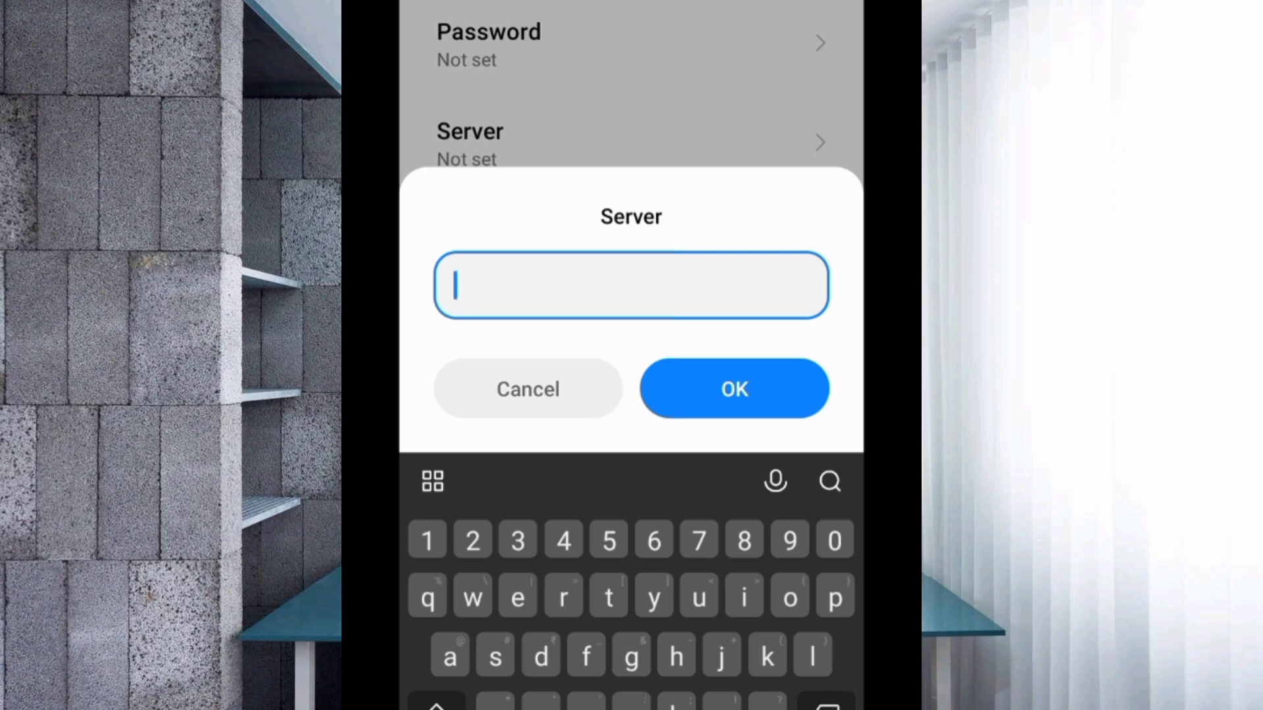
pyautogui.write('dit')
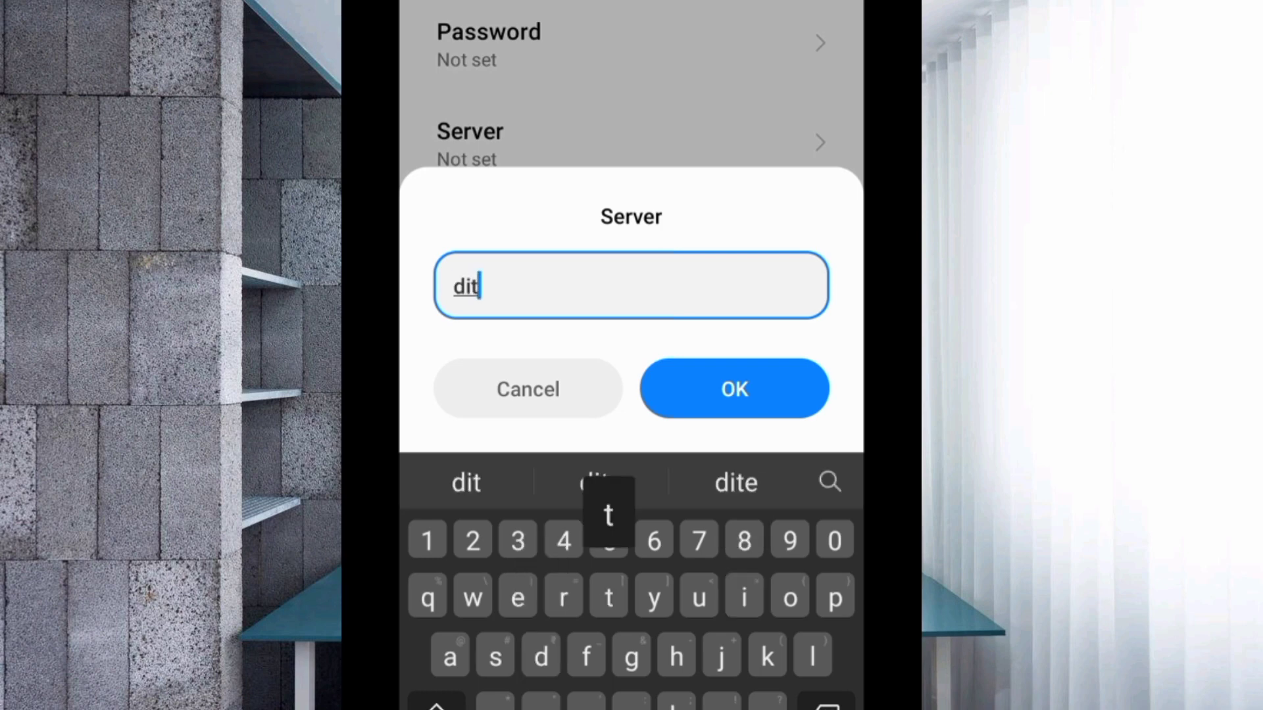
pyautogui.write('o.')
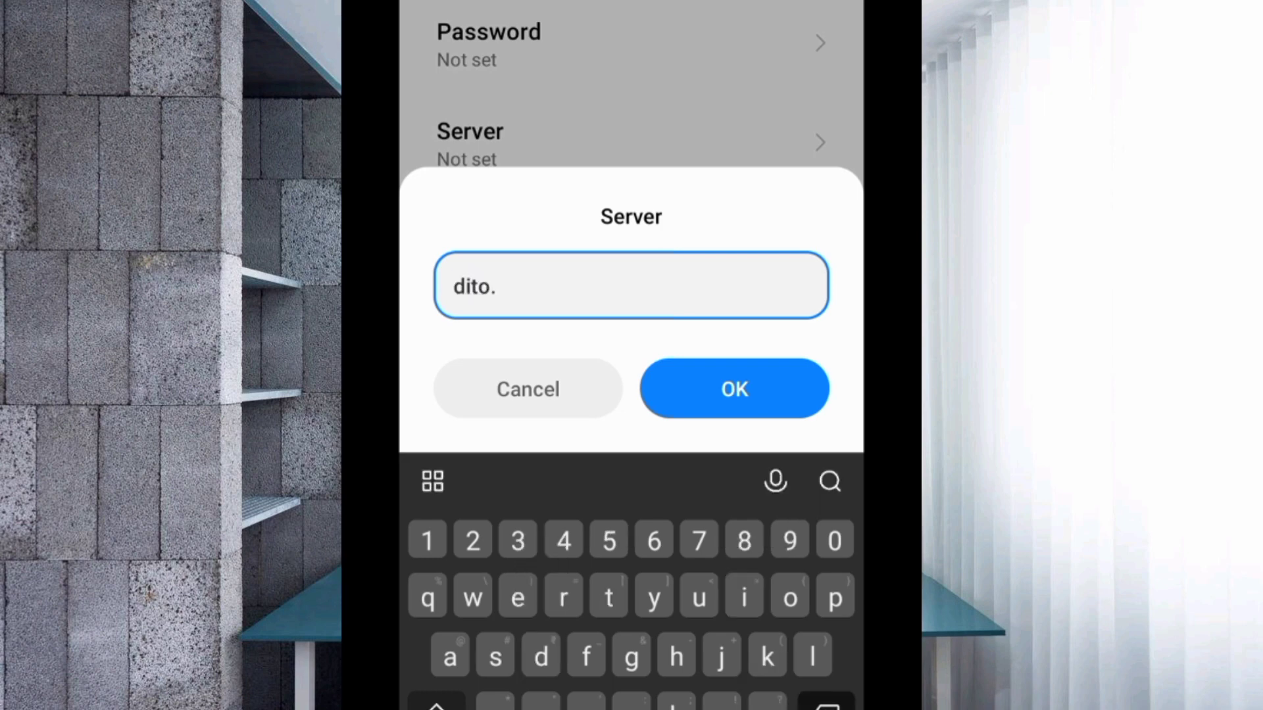
pyautogui.write('ph')
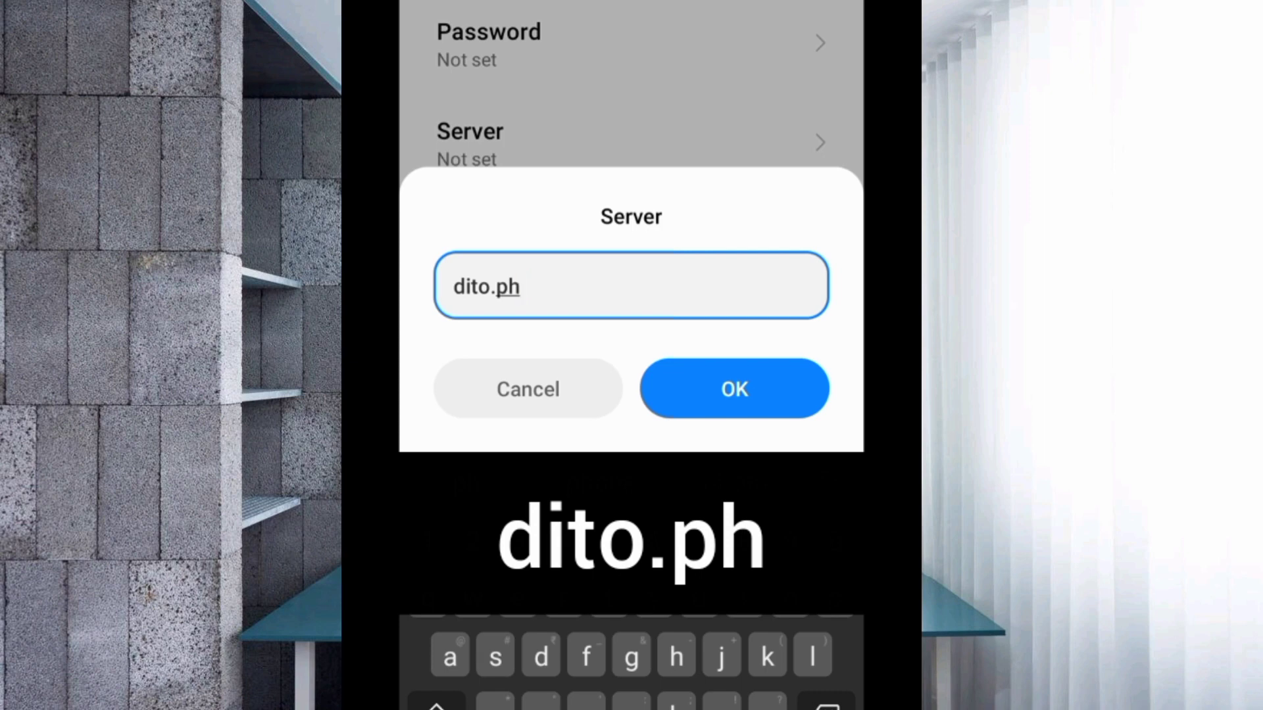
pyautogui.click(734, 388)
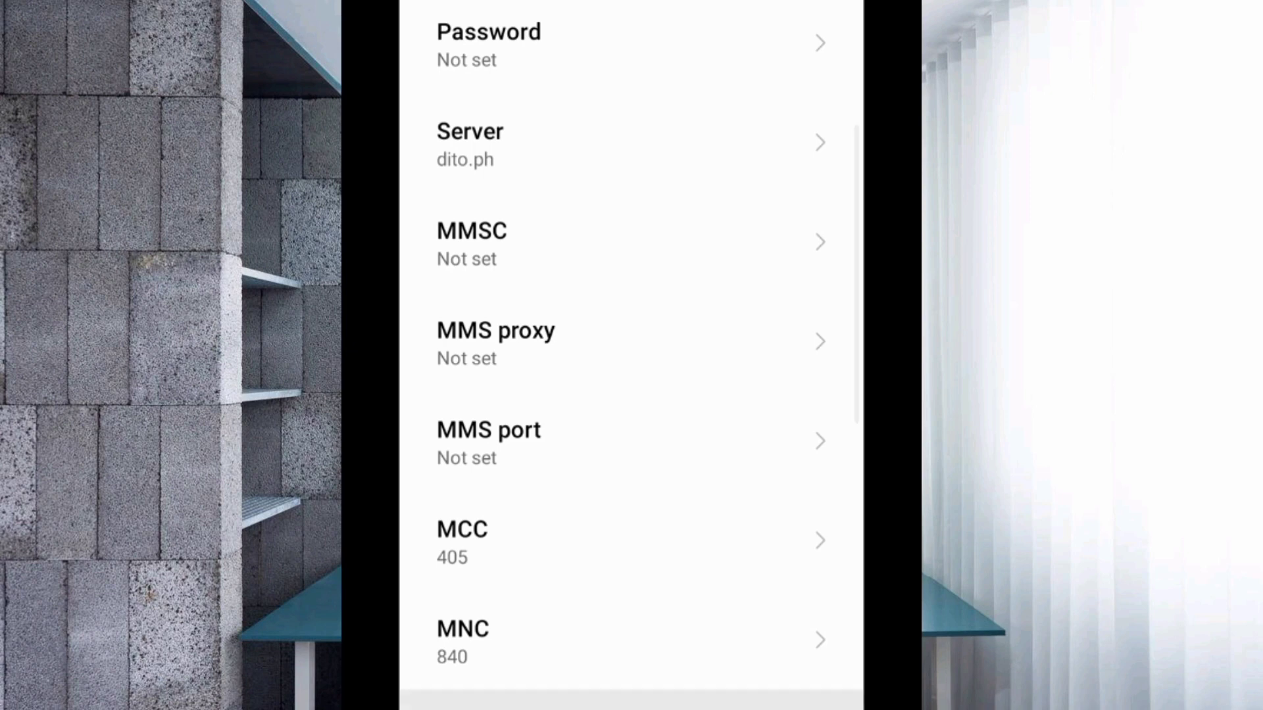
pyautogui.scroll(-2, 631, 355)
pyautogui.scroll(-1, 632, 355)
pyautogui.scroll(-1, 632, 355)
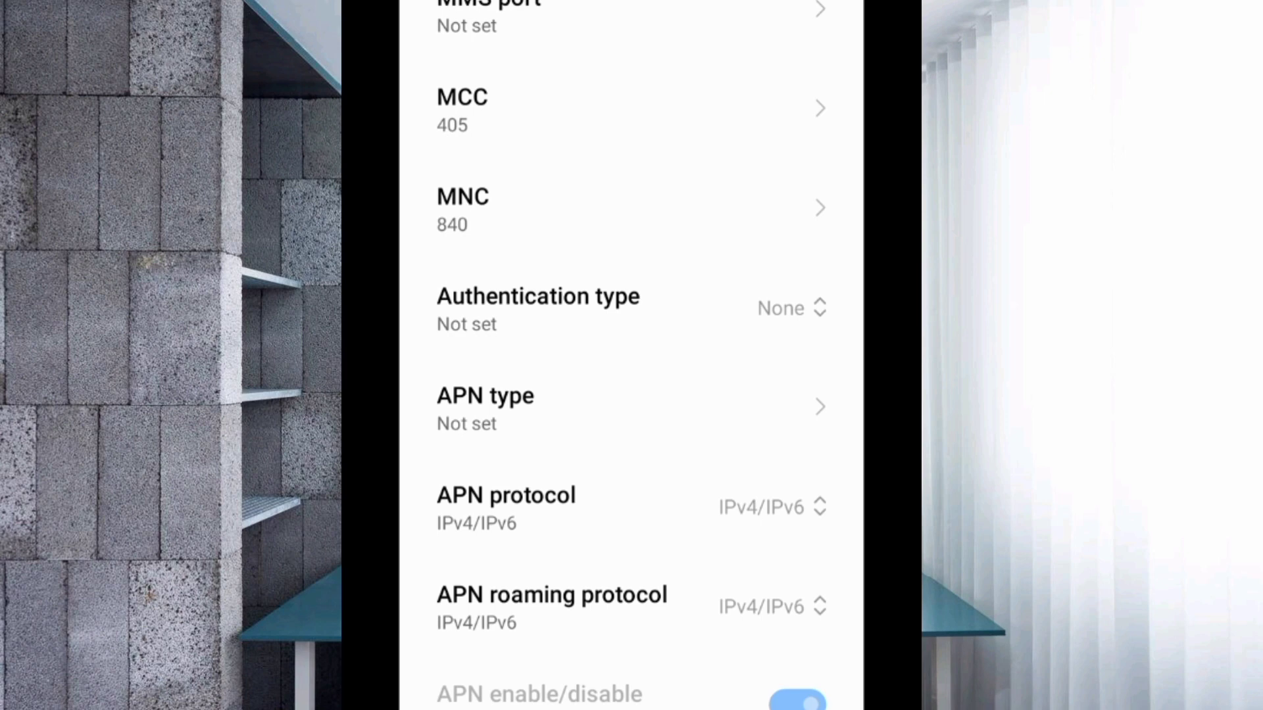
# - Choose CHAP as the access point's authentication type
pyautogui.click(631, 308)
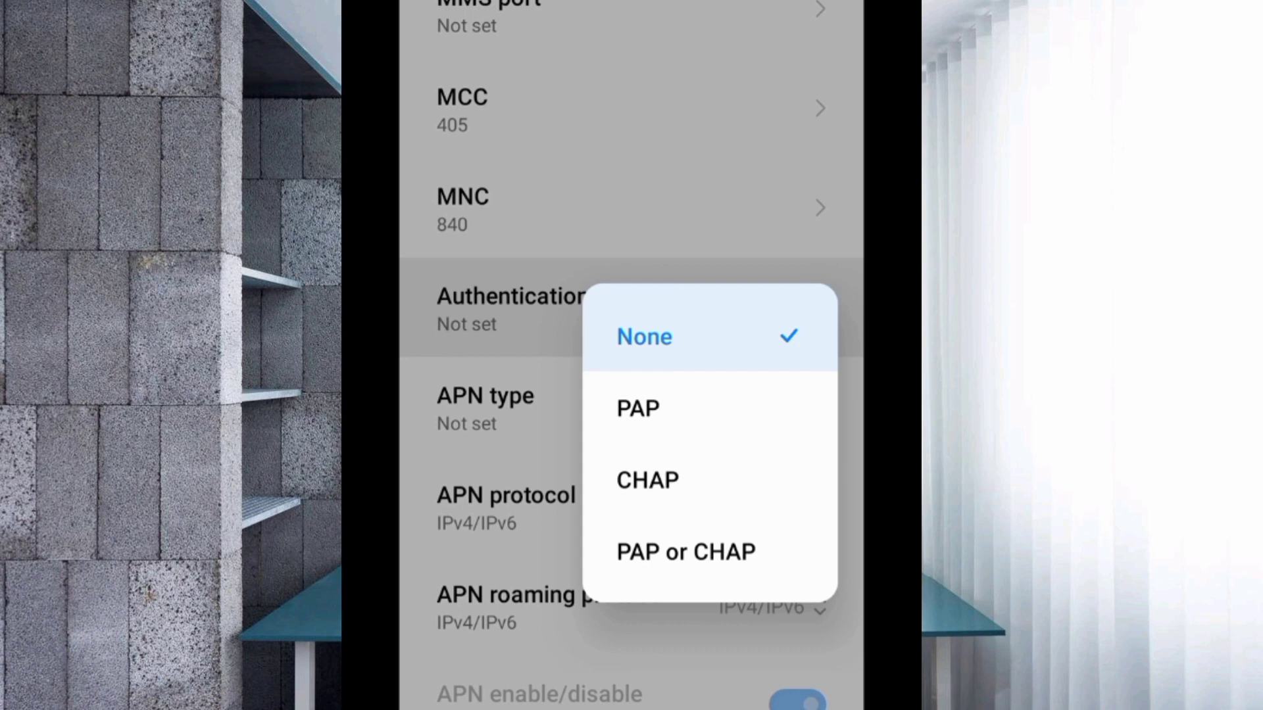
pyautogui.click(647, 481)
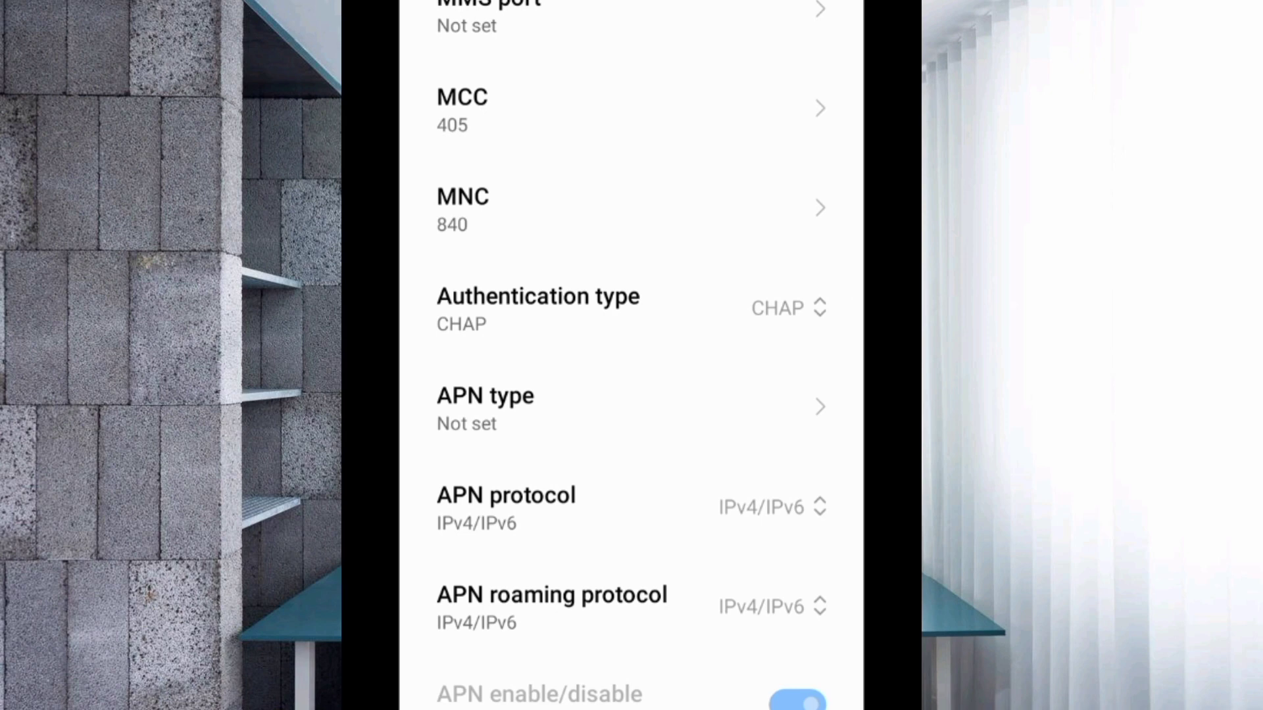
# - Enter 'default,supl' as the APN type, with no space after the comma
pyautogui.click(632, 406)
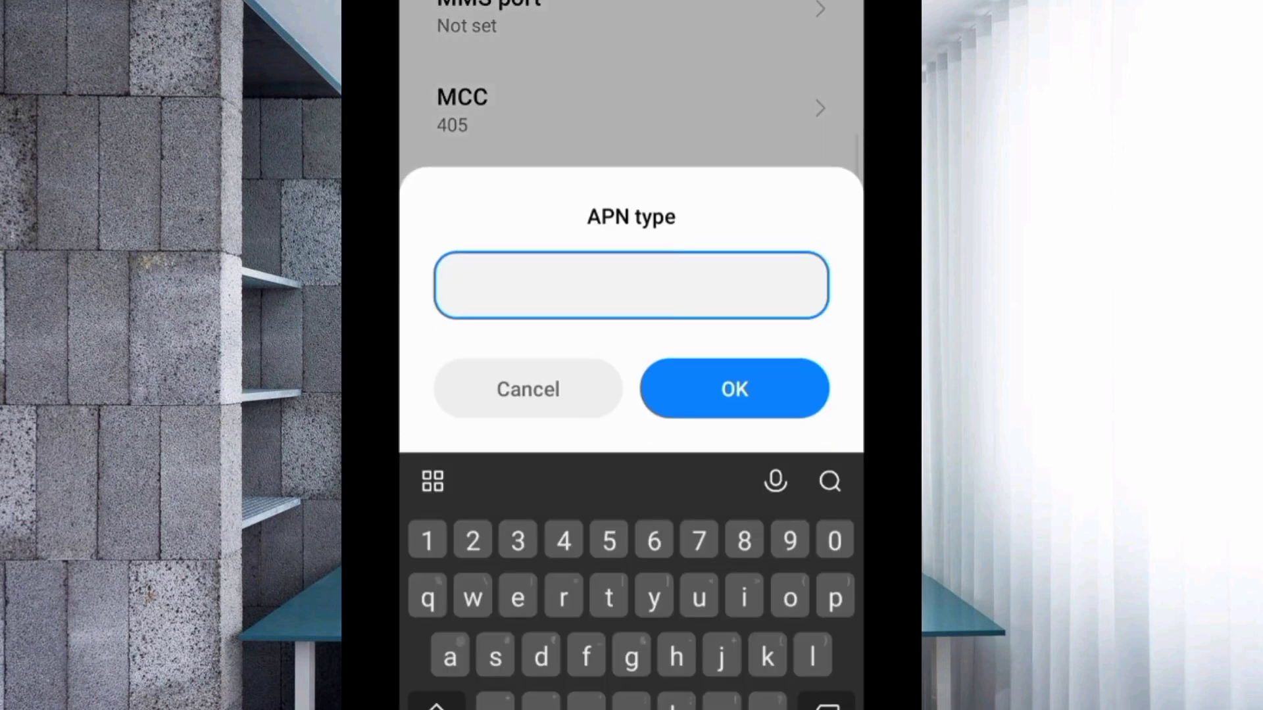
pyautogui.write('defa')
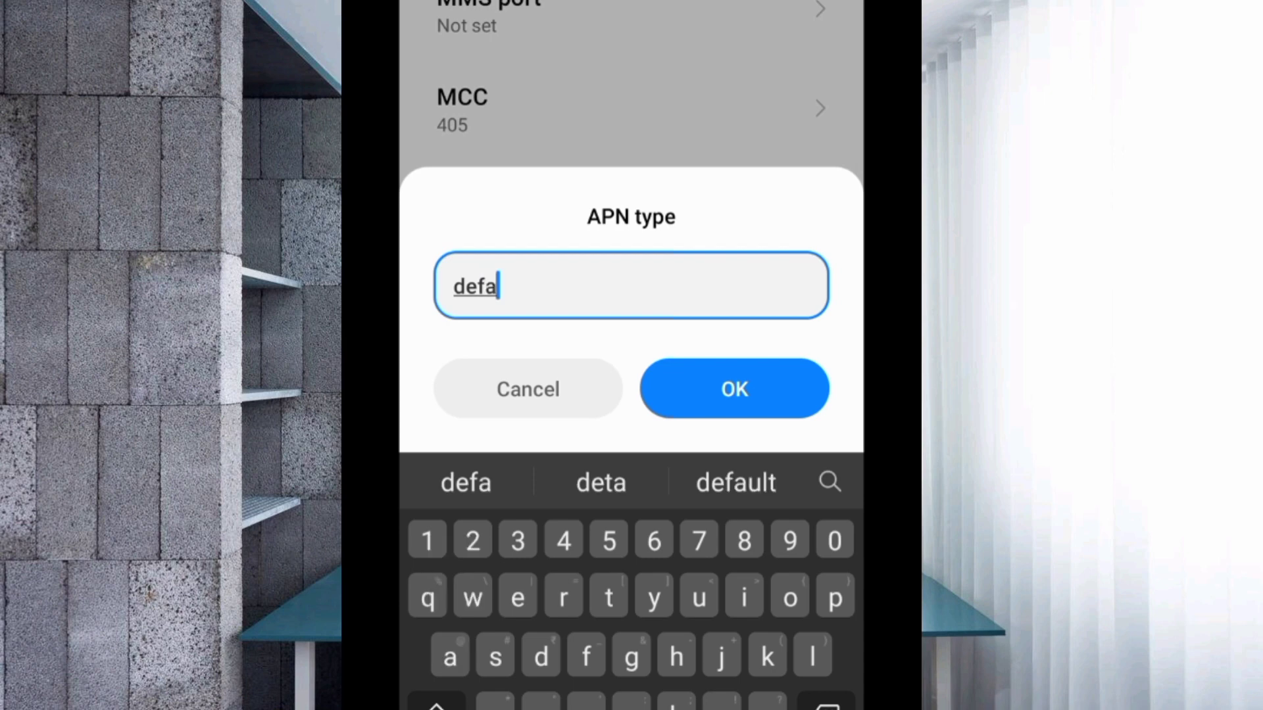
pyautogui.write('u')
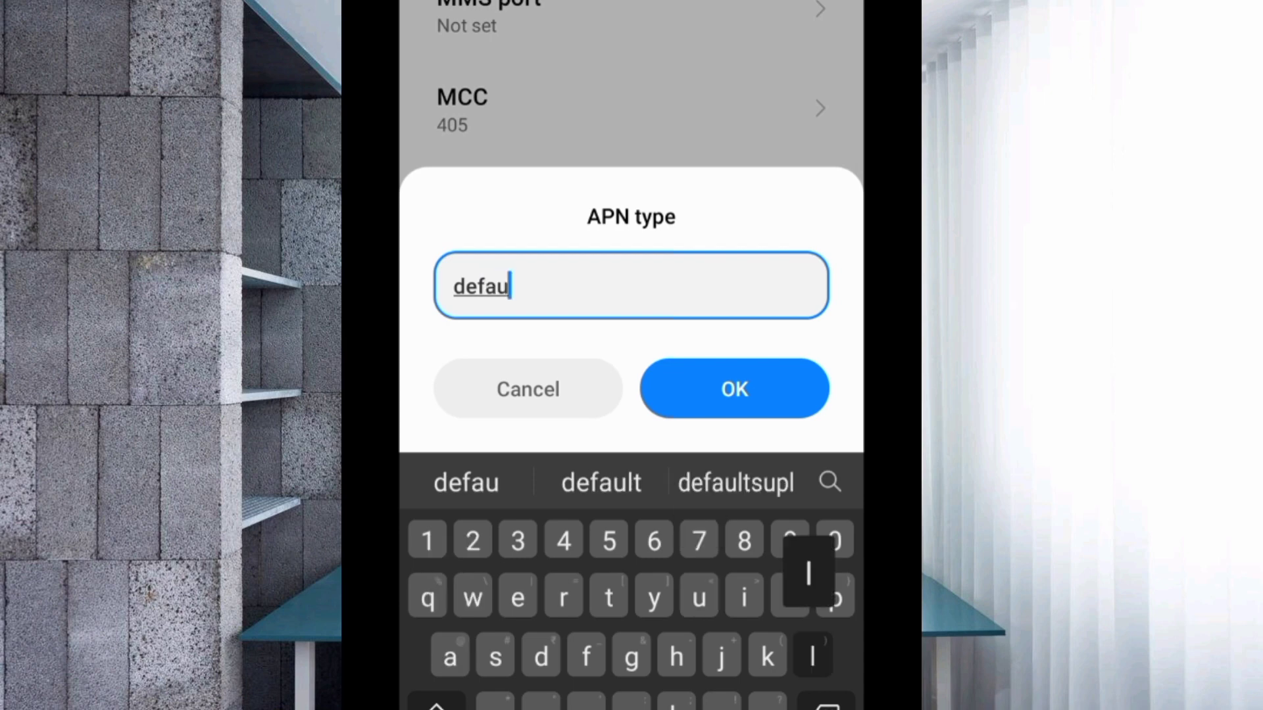
pyautogui.write('lt')
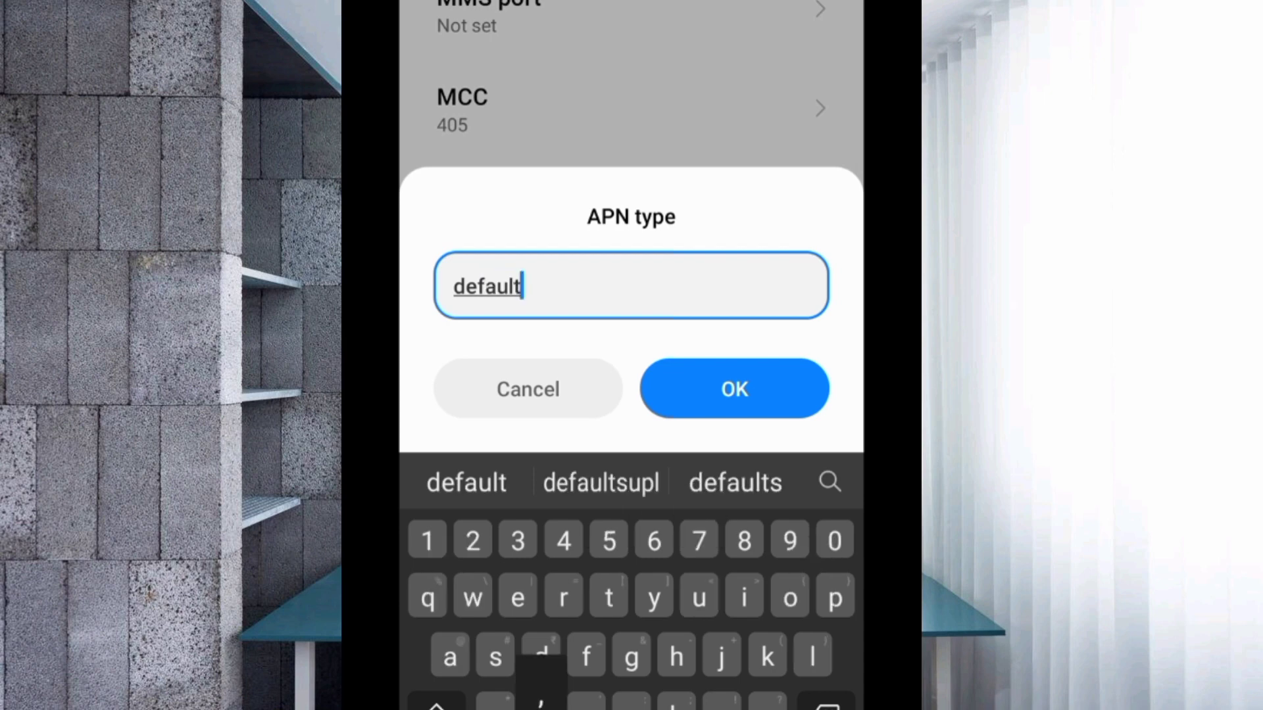
pyautogui.write(',')
pyautogui.press('BackSpace')
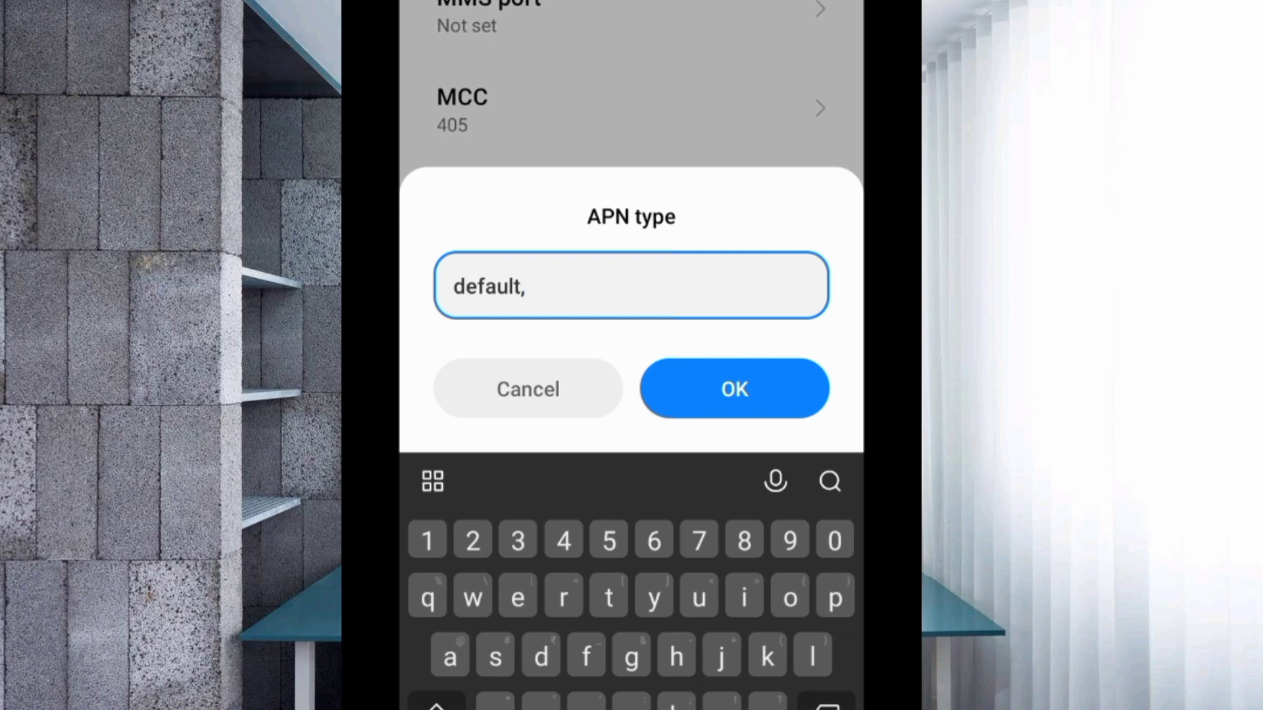
pyautogui.write('supl')
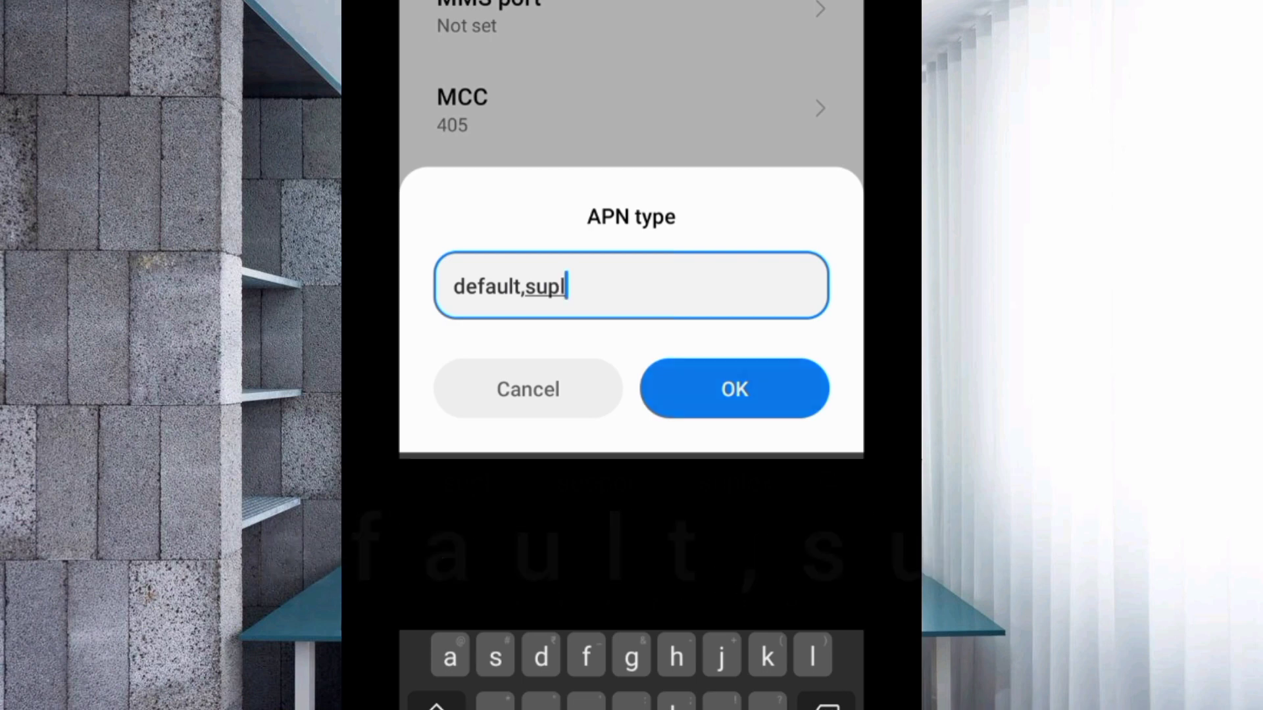
pyautogui.click(735, 389)
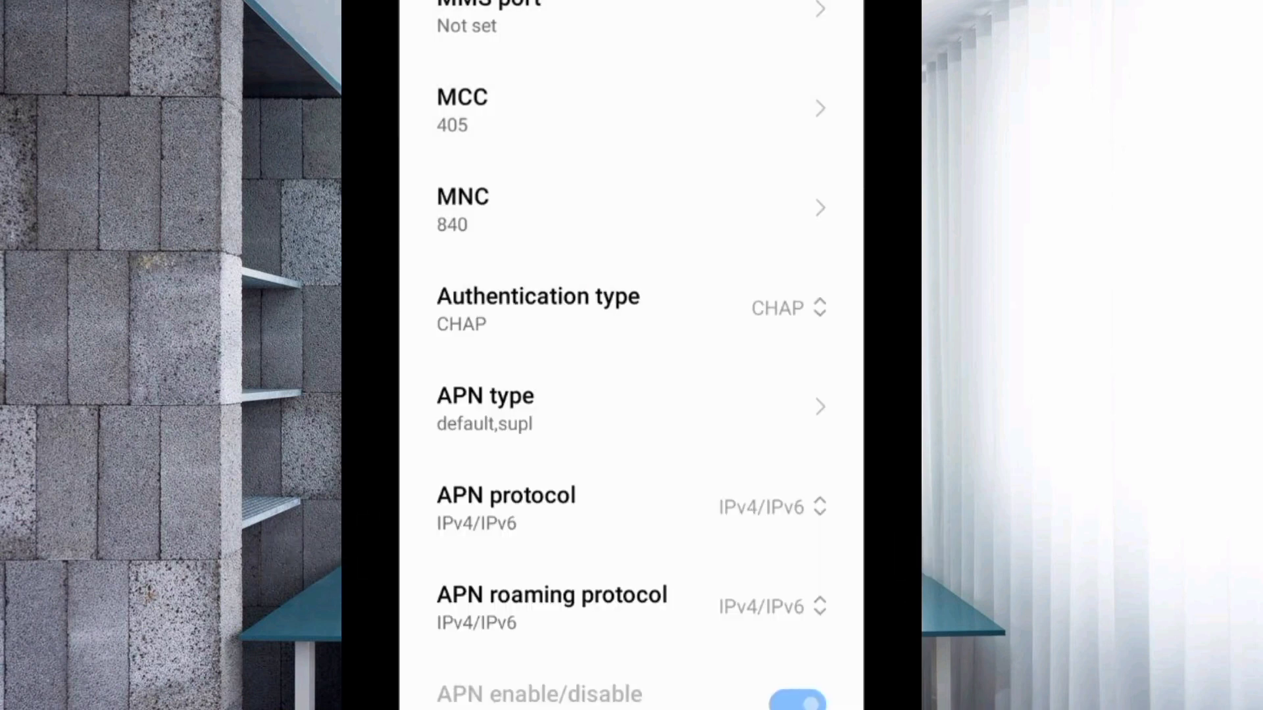
pyautogui.scroll(-1, 632, 355)
pyautogui.scroll(-1, 632, 356)
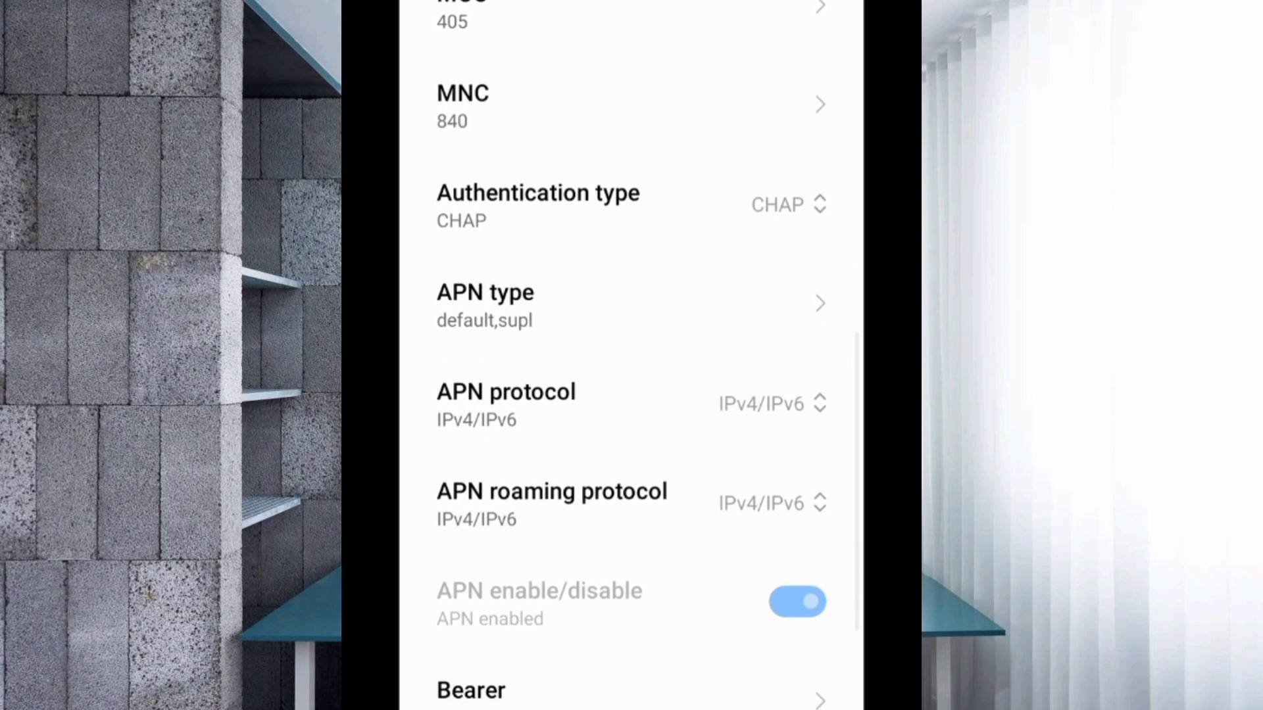
pyautogui.scroll(-1, 632, 356)
pyautogui.scroll(-1, 632, 356)
pyautogui.scroll(-1, 632, 355)
pyautogui.scroll(-1, 631, 356)
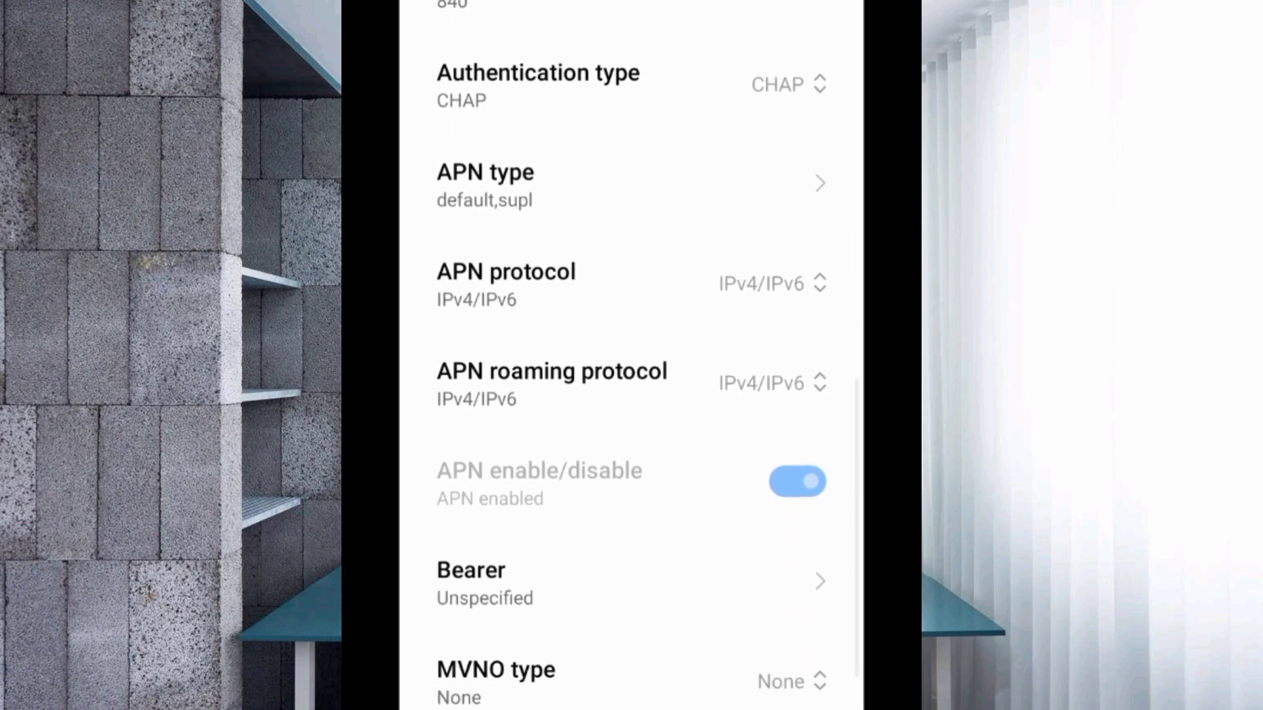
pyautogui.scroll(-1, 632, 355)
pyautogui.scroll(-1, 631, 355)
pyautogui.scroll(-1, 631, 355)
pyautogui.scroll(-1, 631, 356)
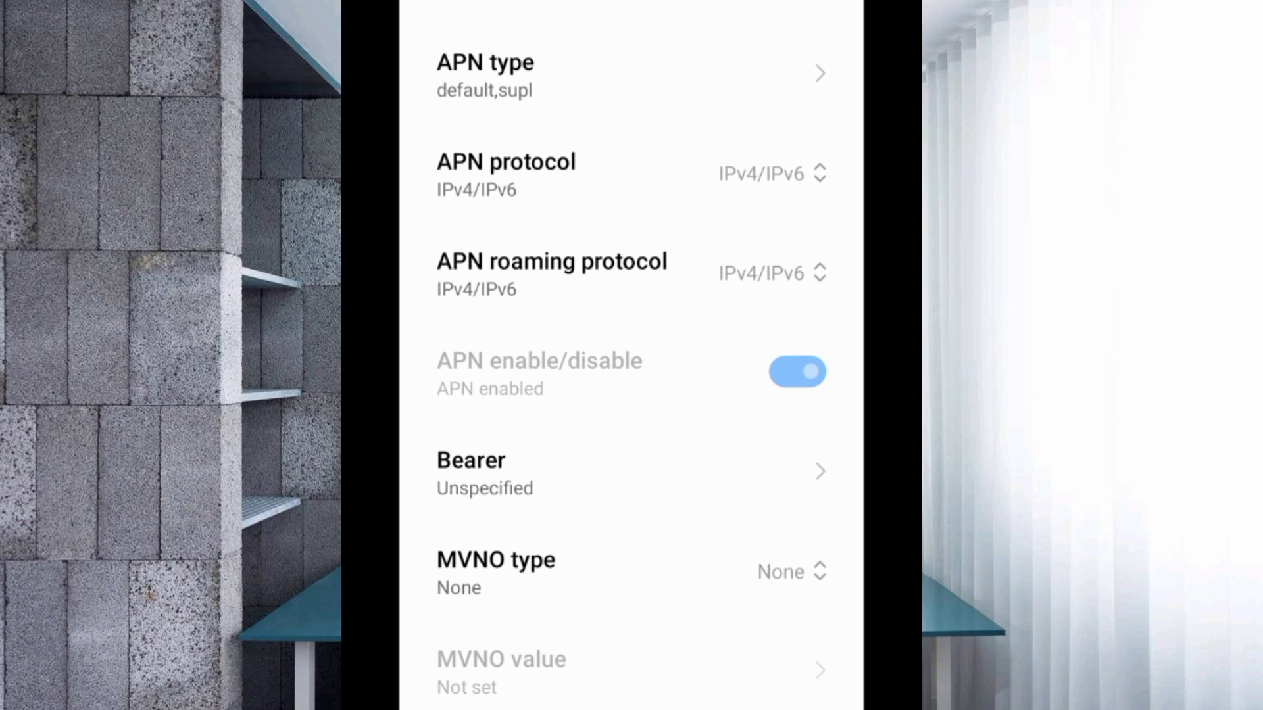
pyautogui.click(631, 172)
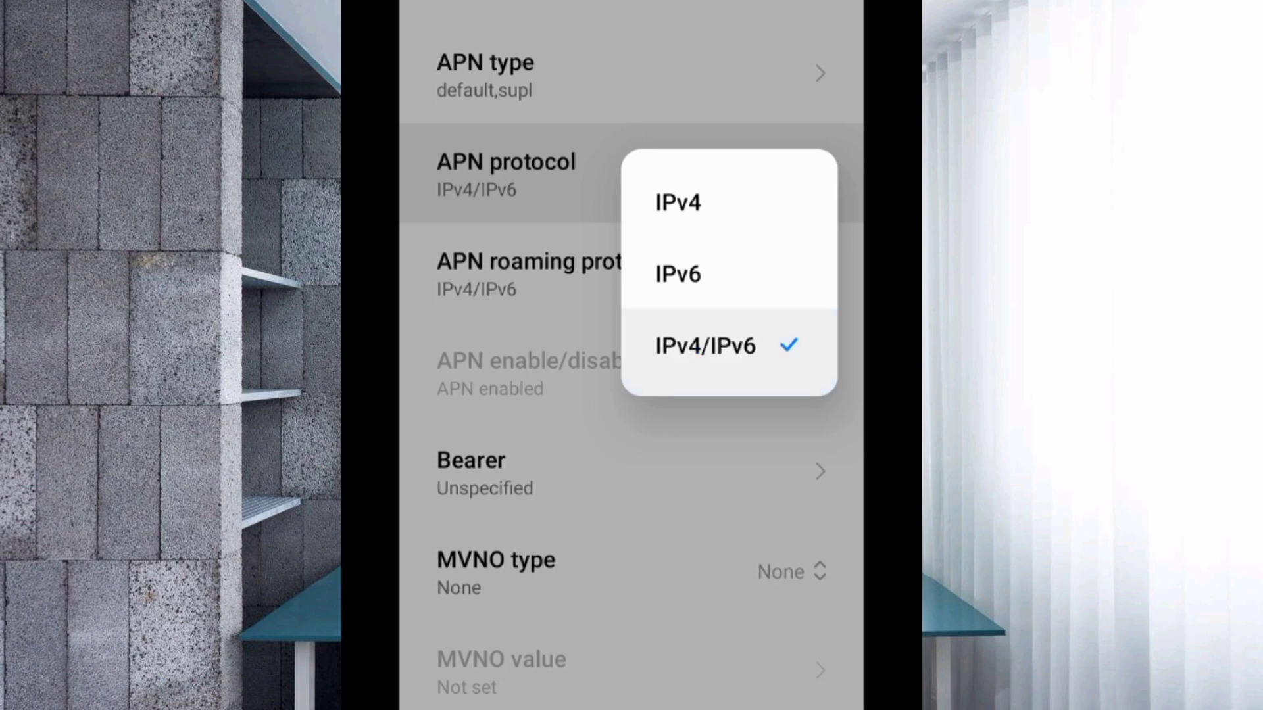
pyautogui.click(705, 346)
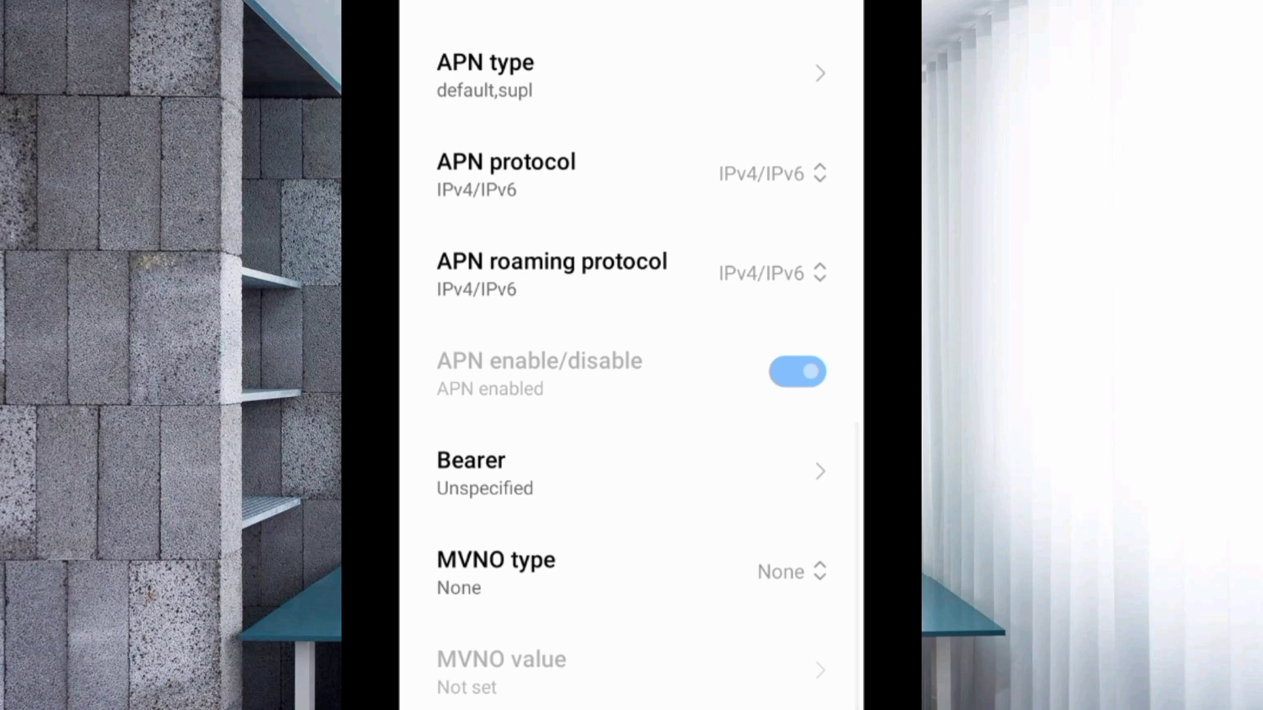
pyautogui.click(632, 273)
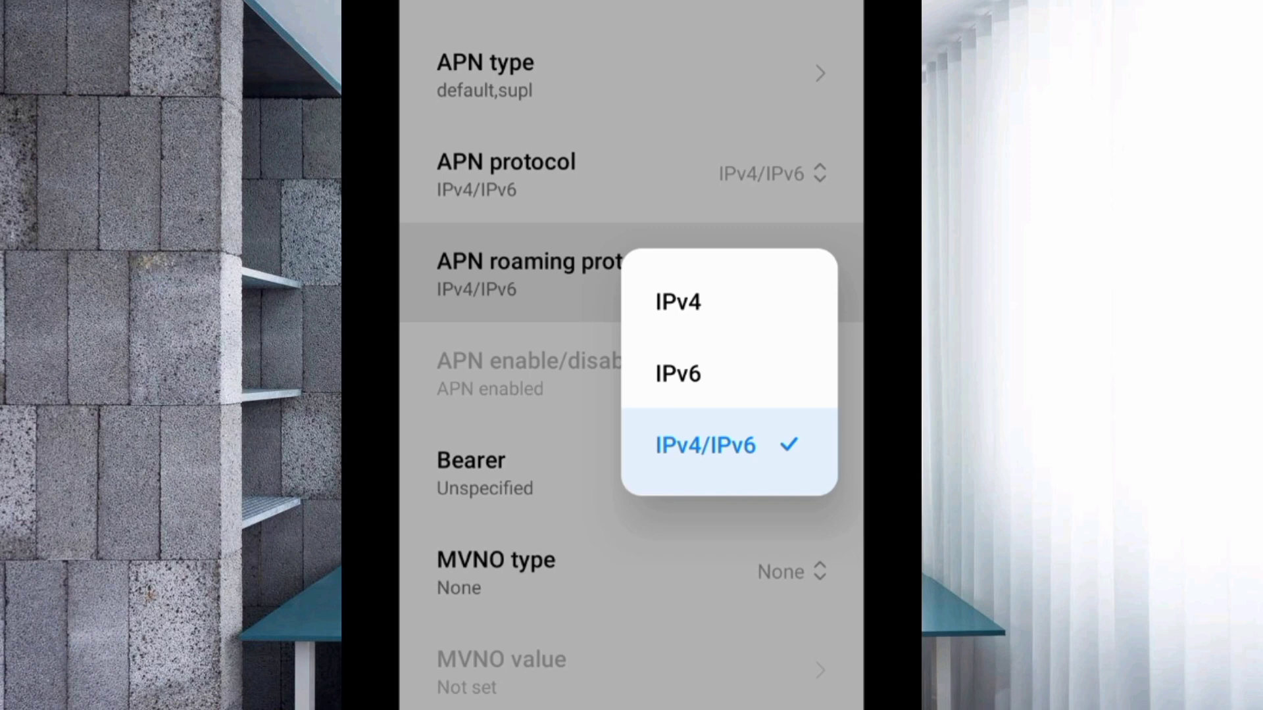
pyautogui.click(705, 445)
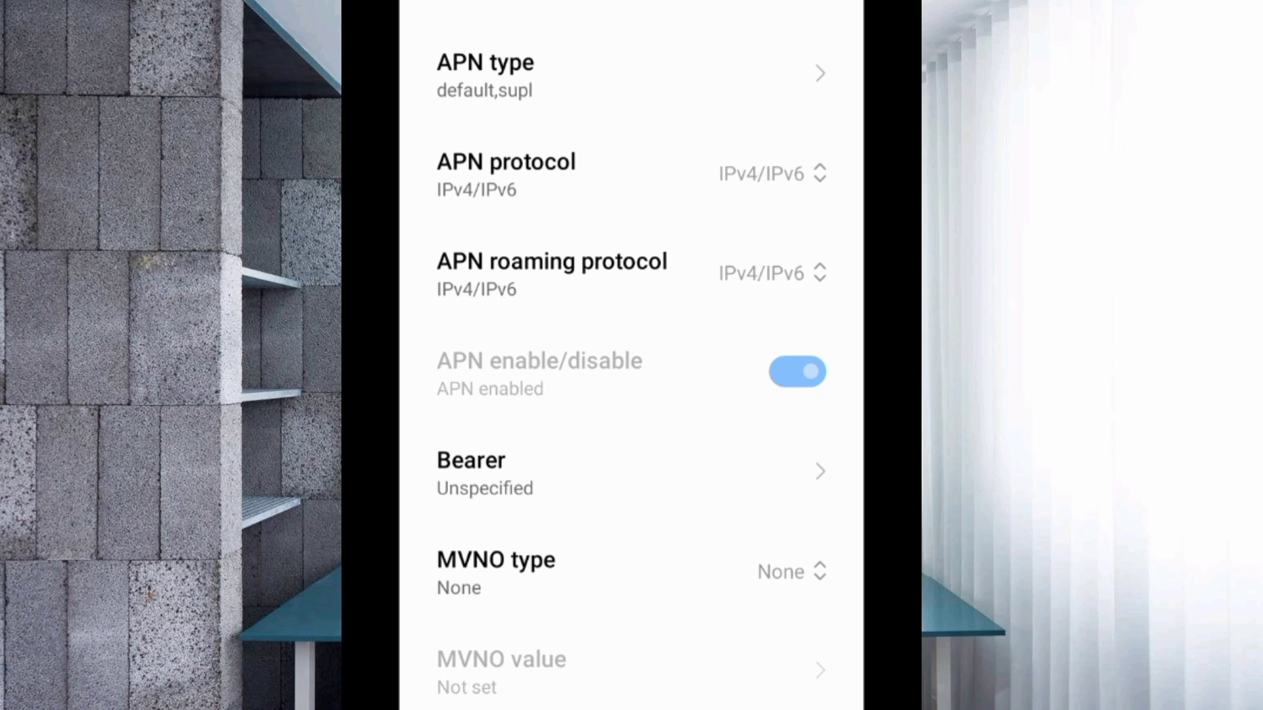
pyautogui.click(632, 471)
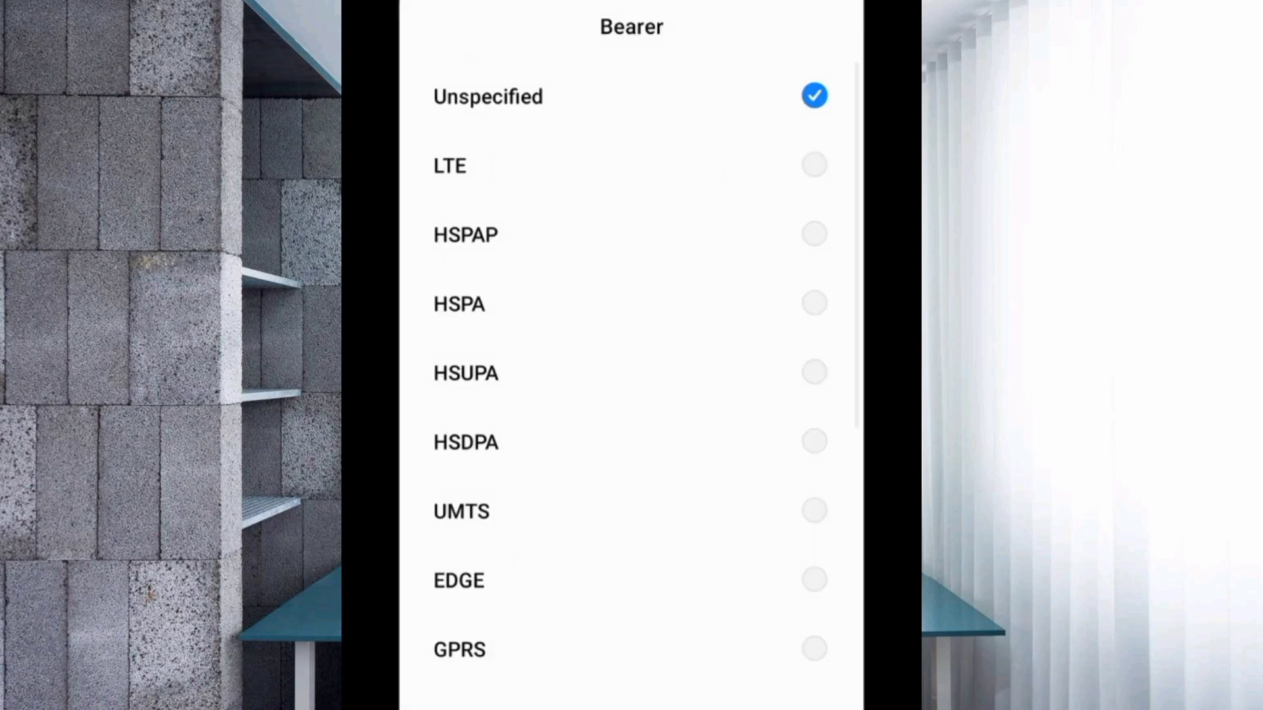
pyautogui.click(813, 96)
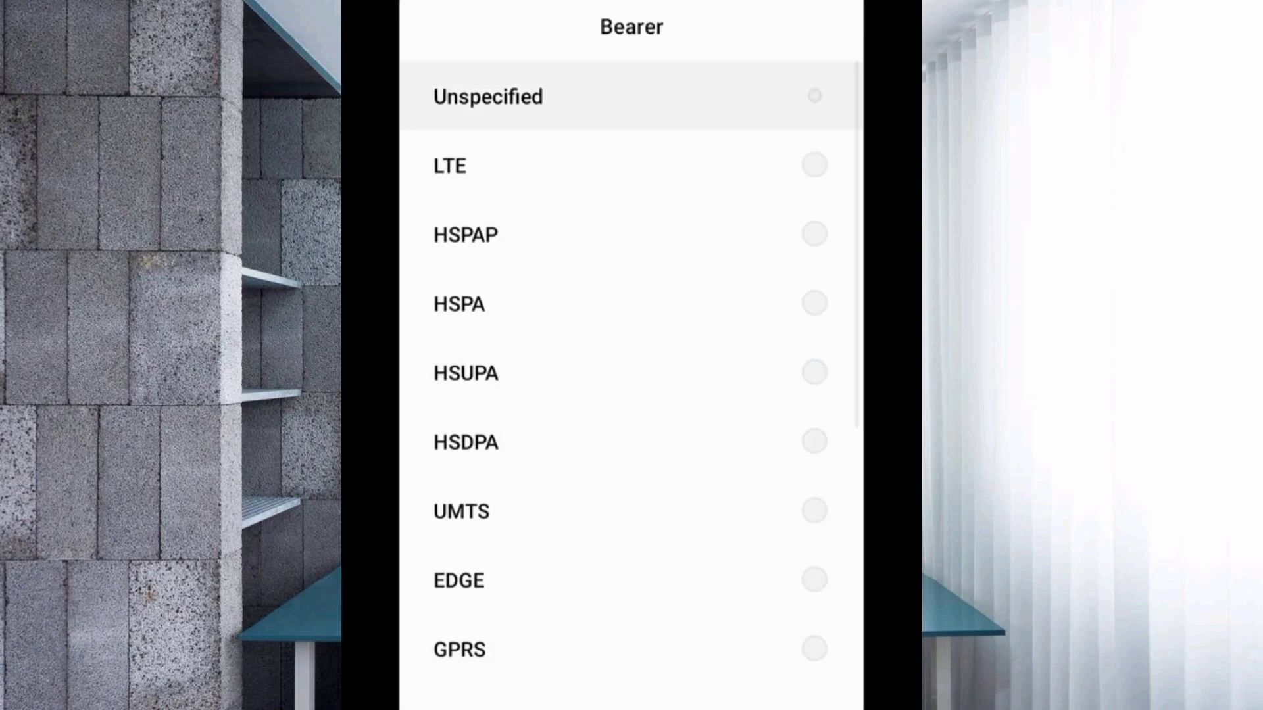
pyautogui.click(814, 96)
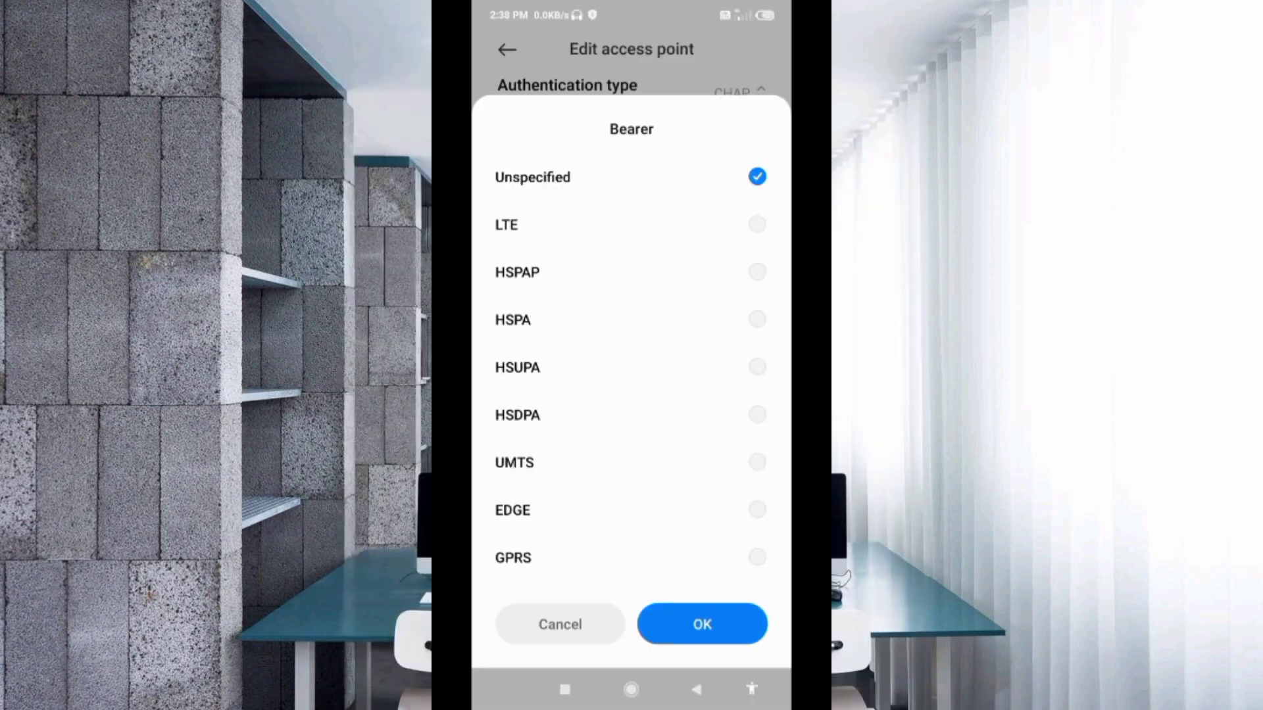
pyautogui.click(701, 624)
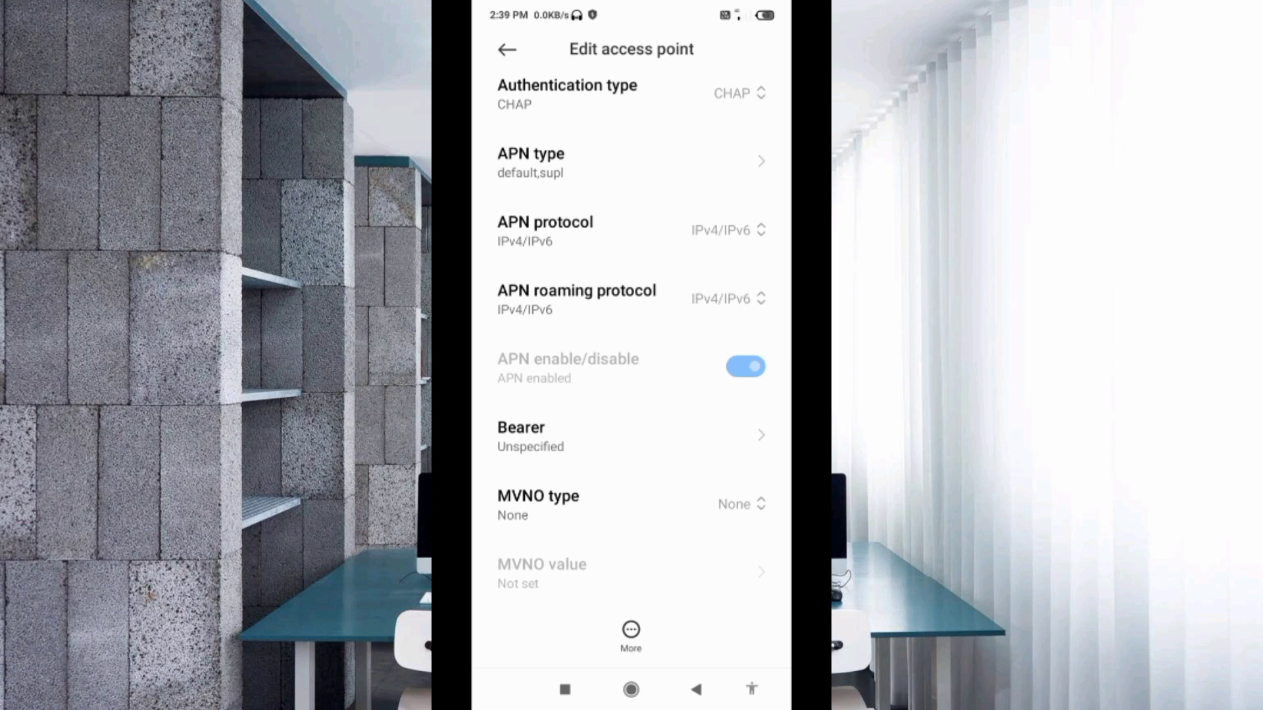
pyautogui.scroll(10, 631, 346)
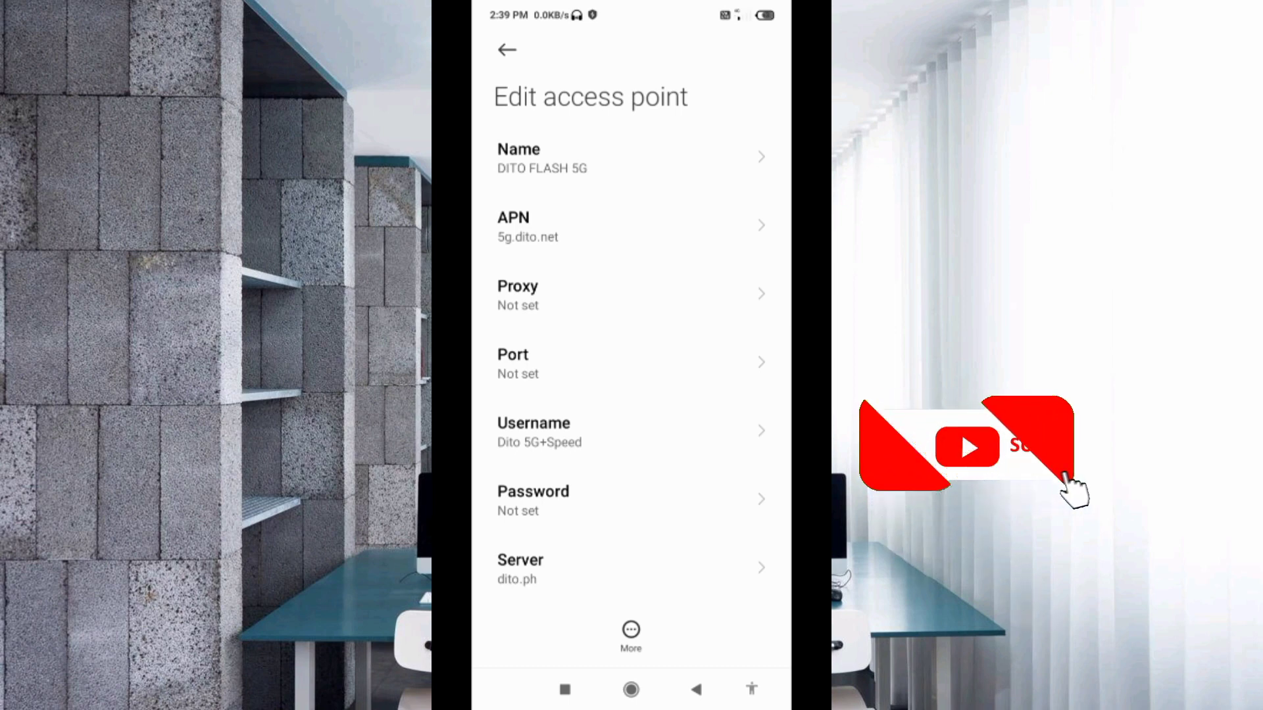
# - Save DITO FLASH 5G from the More menu and return to the APN list
pyautogui.click(631, 636)
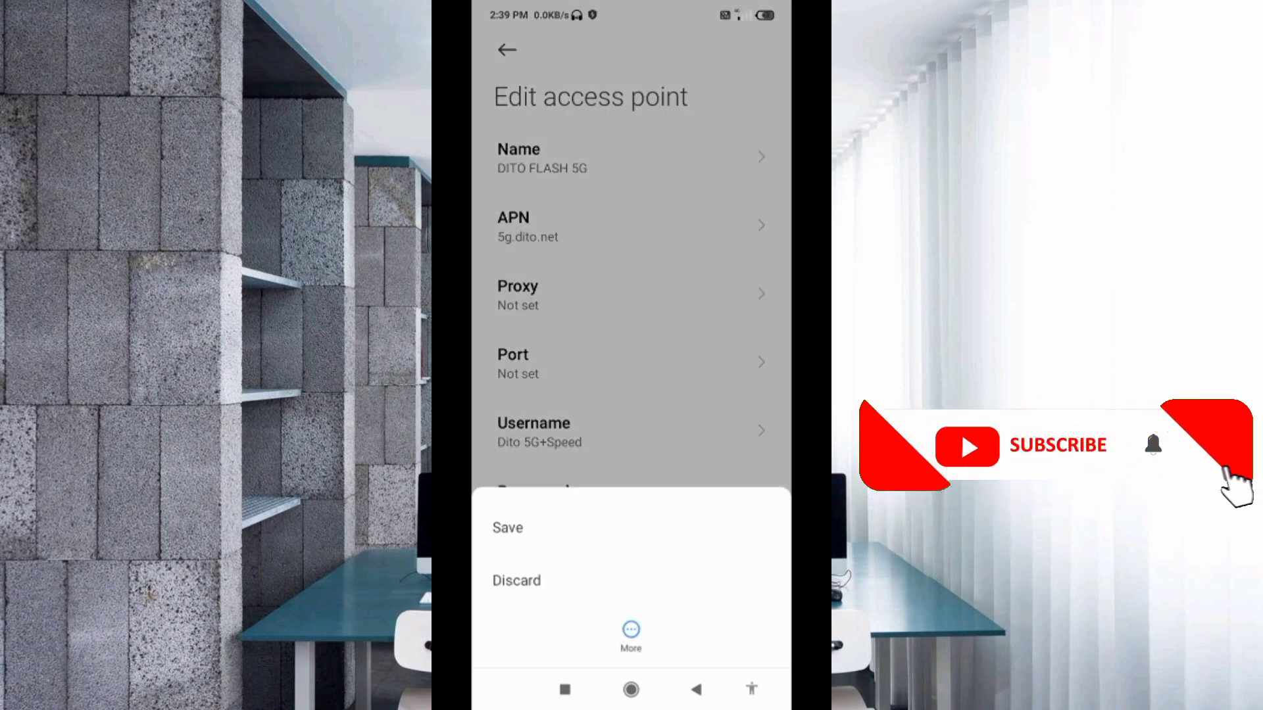
pyautogui.click(507, 526)
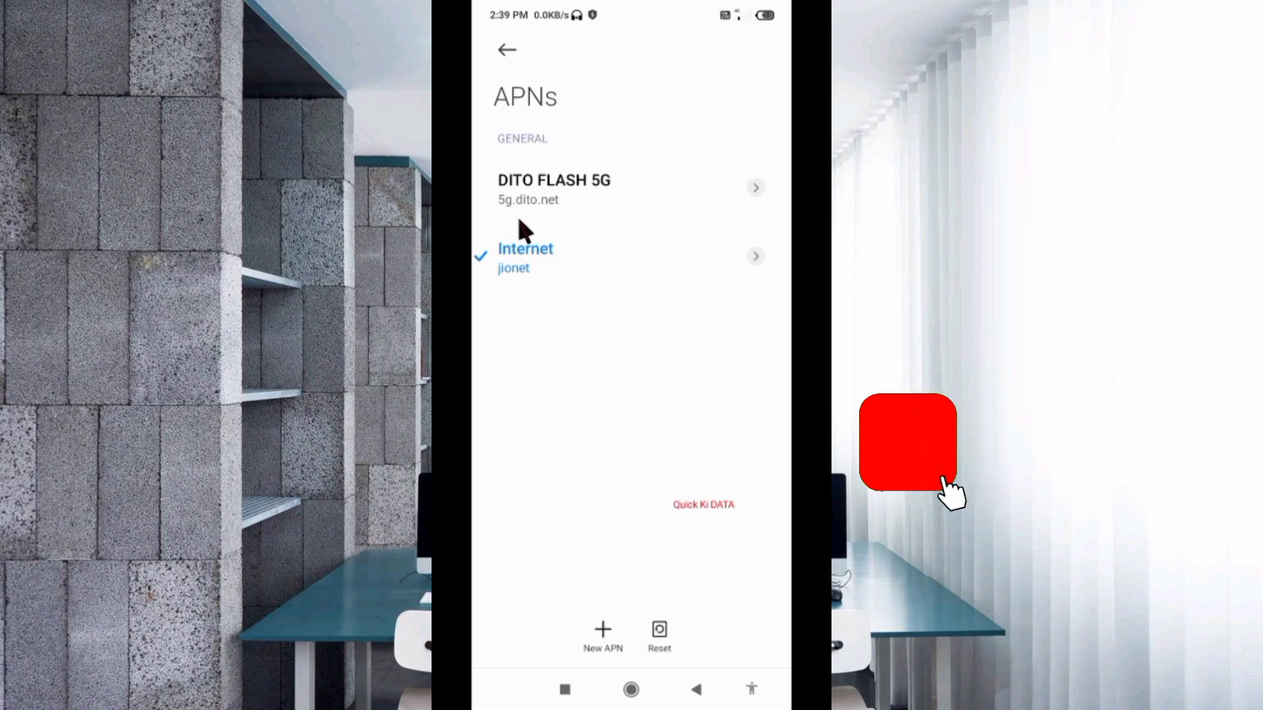
# - Select DITO FLASH 5G as the active APN and go to the home screen
pyautogui.click(541, 216)
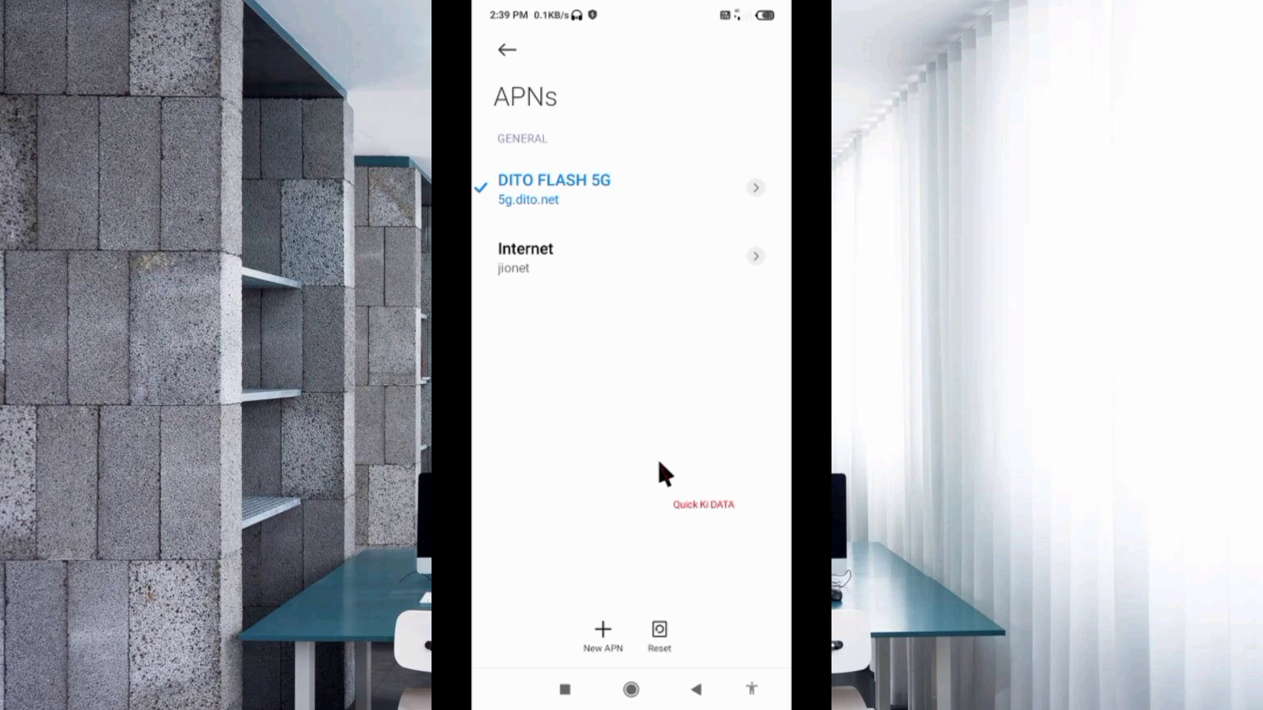
pyautogui.click(631, 688)
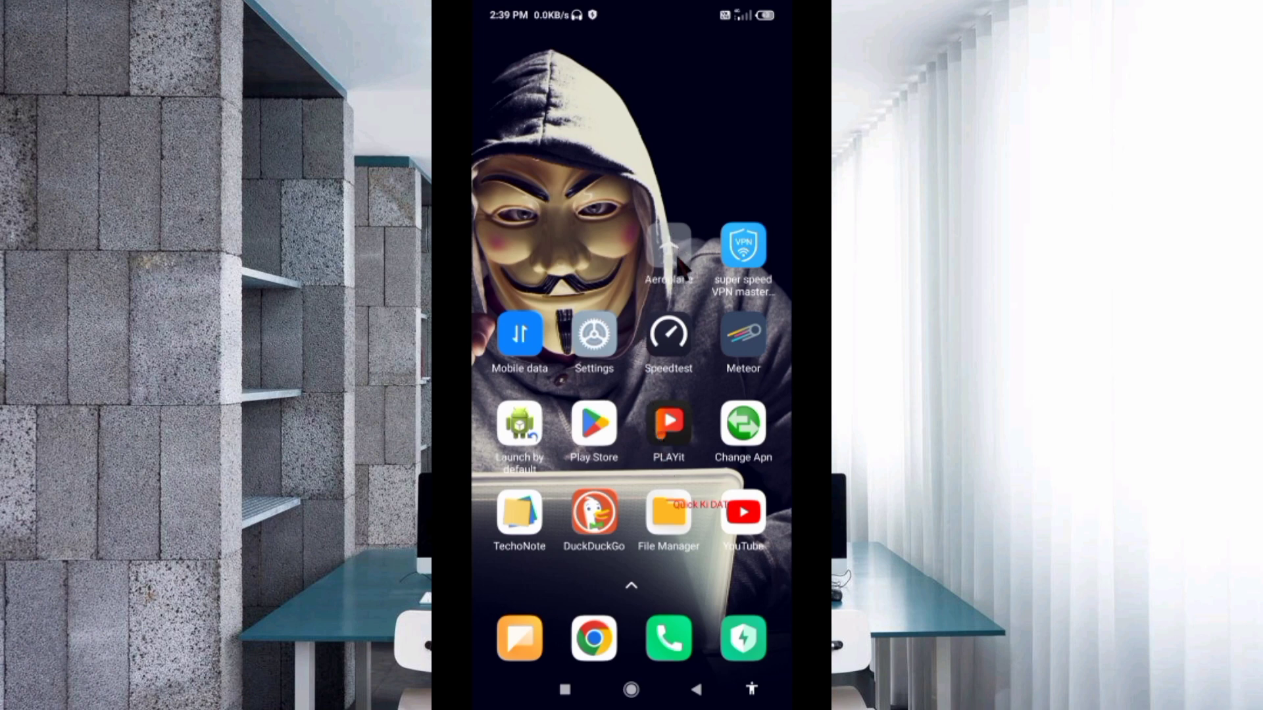
# - Toggle Aeroplane mode on and back off from the home screen shortcut
pyautogui.click(668, 274)
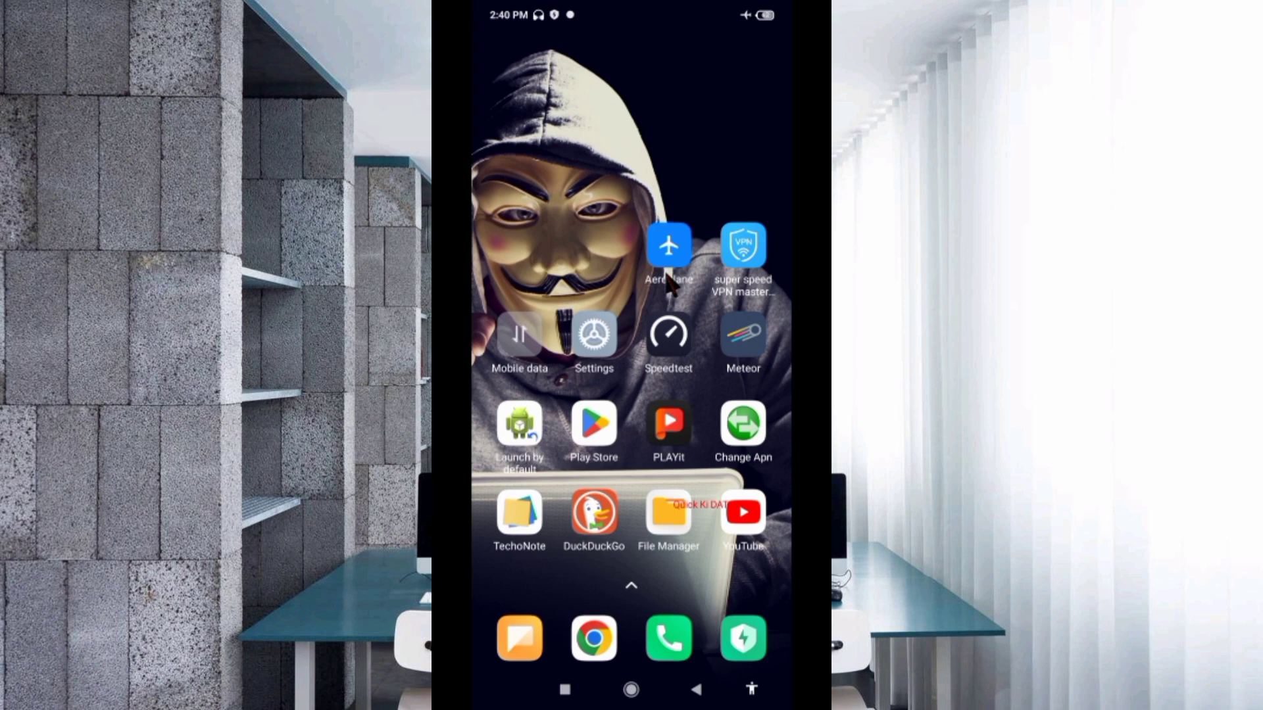
pyautogui.click(669, 276)
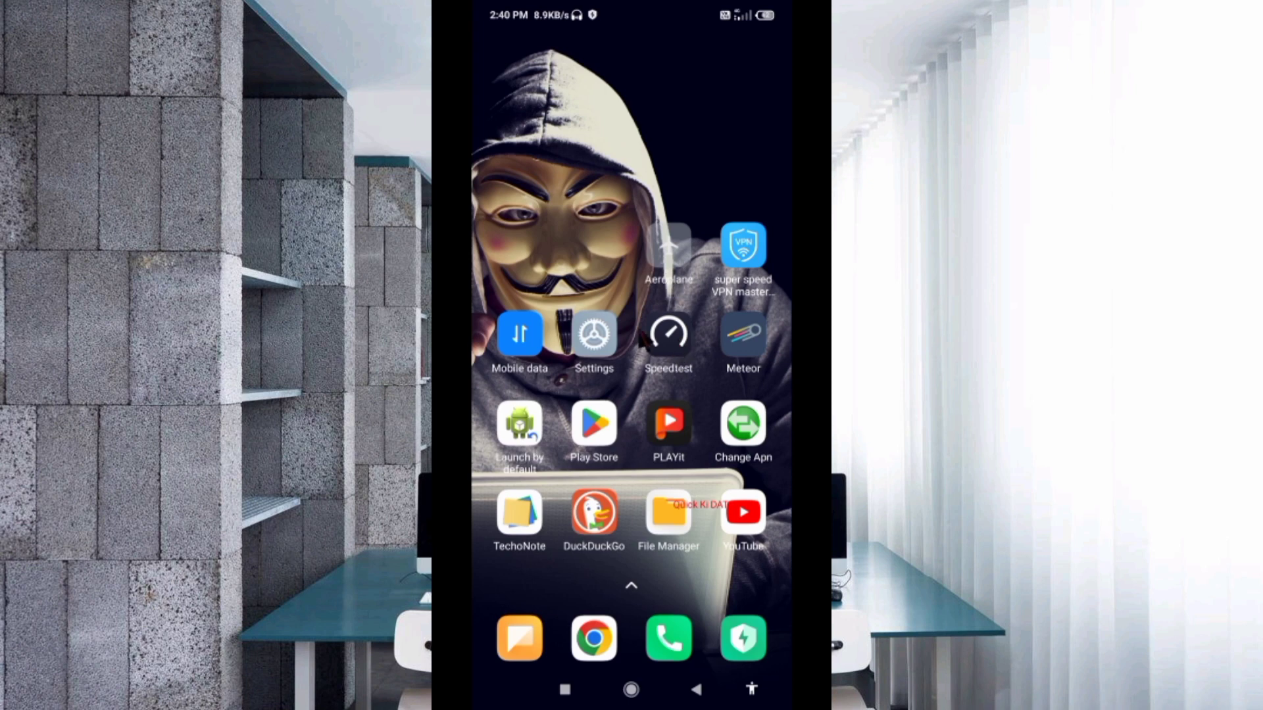
# - Launch Speedtest by Ookla and start a test on the Reliance Jio connection
pyautogui.click(670, 347)
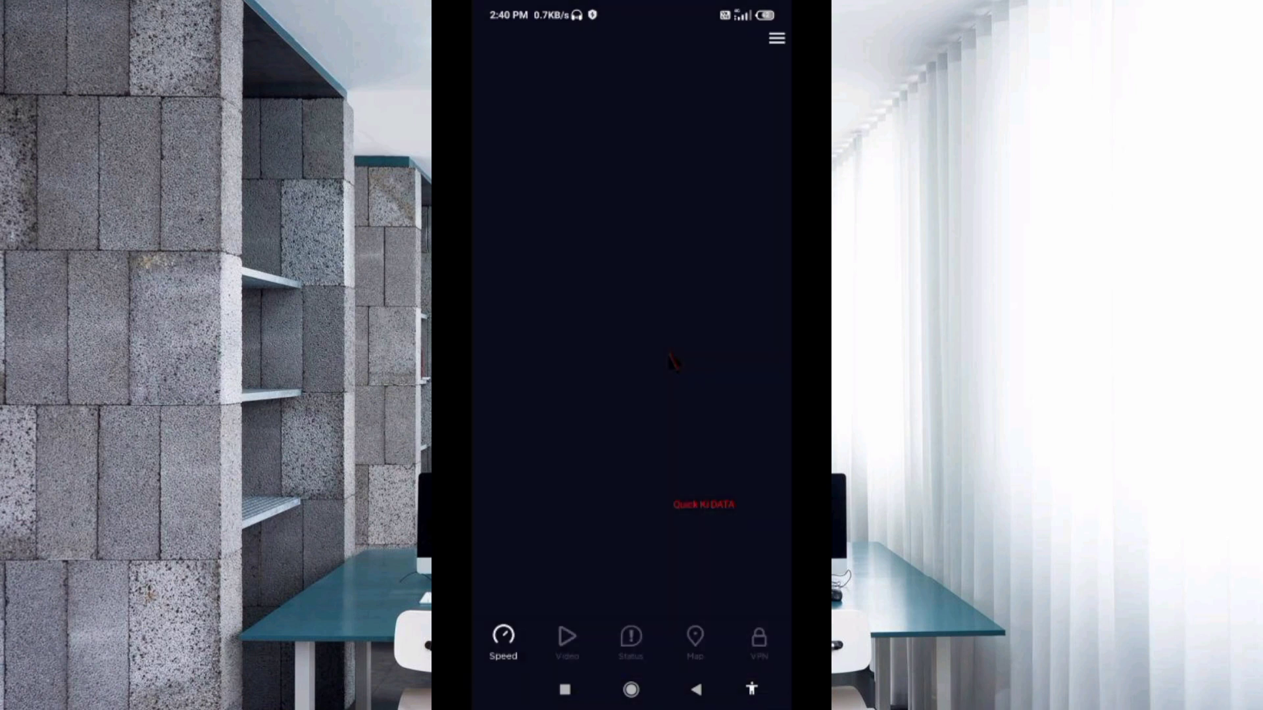
pyautogui.click(672, 361)
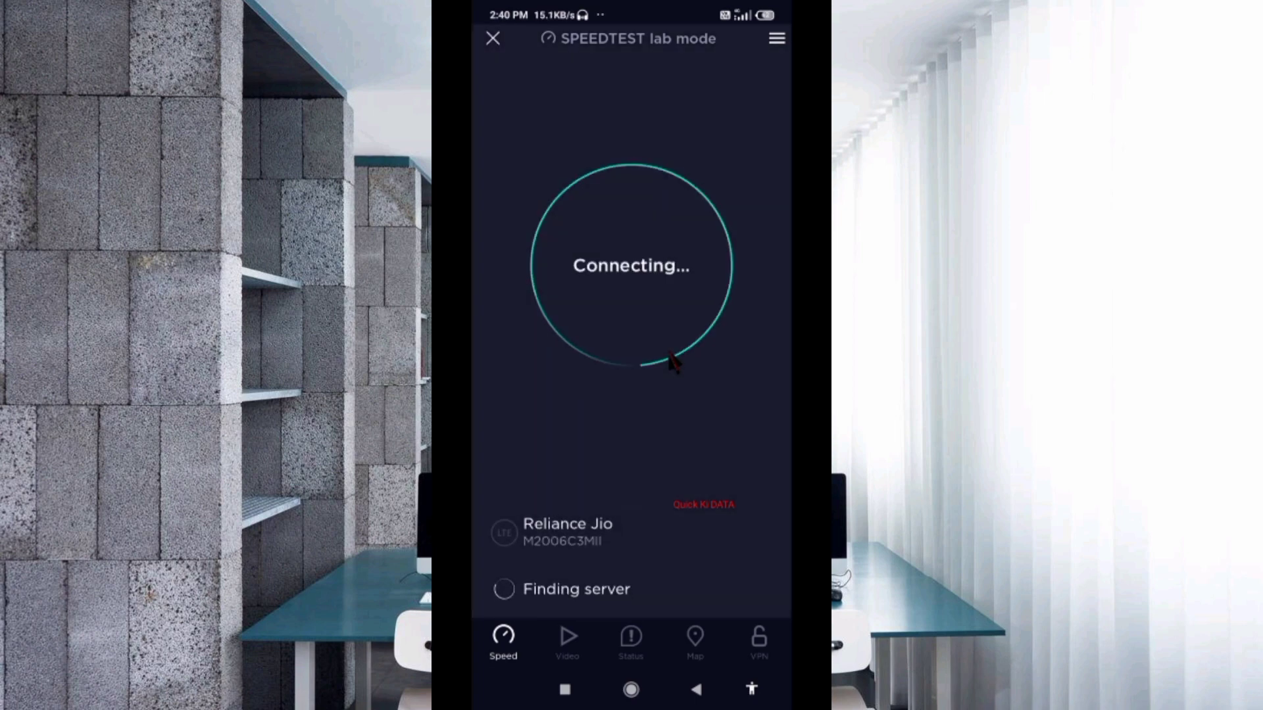